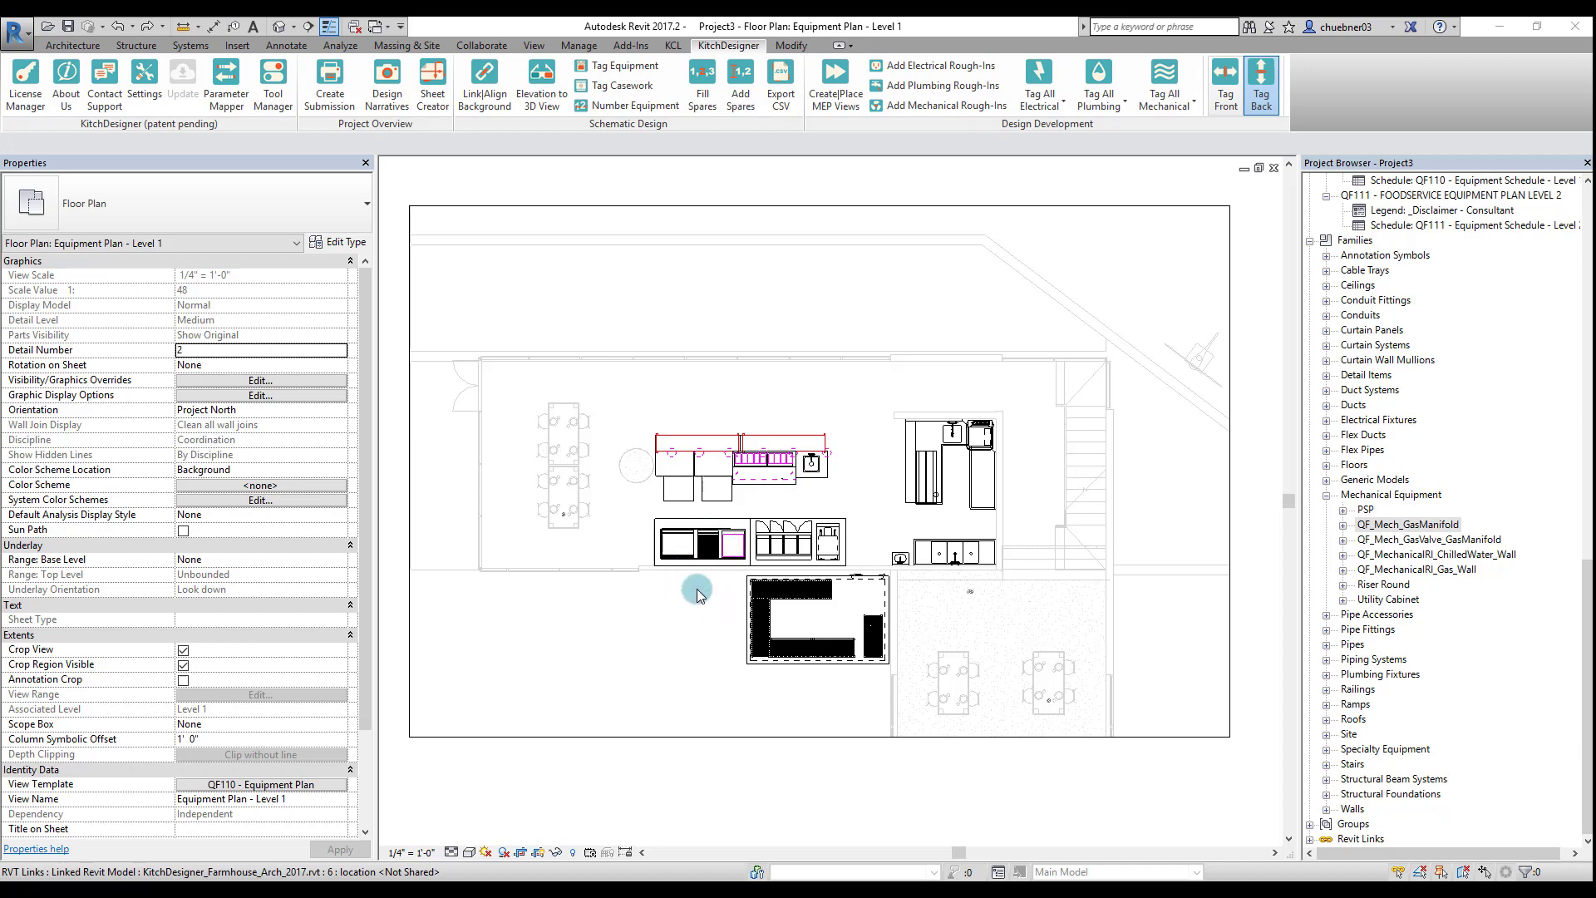
Zoom into the cook line and select the Adande VCS2 worktop refrigerator, showing Item Number 17, Mark 1
{"action": "left_click", "coordinate": [760, 513]}
{"action": "scroll", "coordinate": [709, 434], "scroll_direction": "up", "scroll_amount": 1}
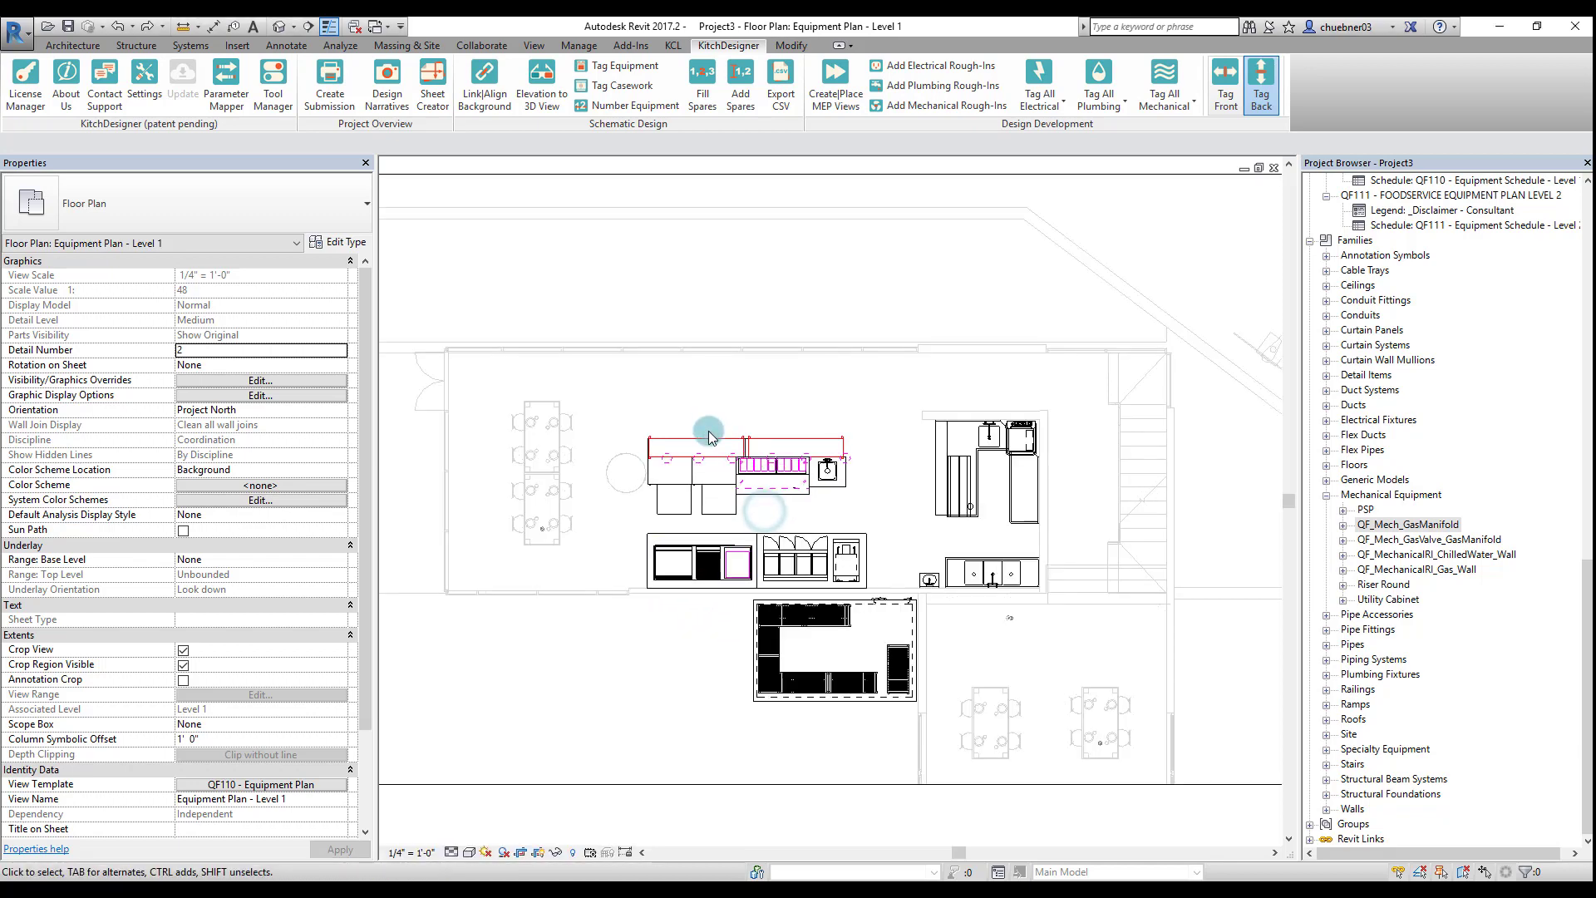
{"action": "scroll", "coordinate": [709, 434], "scroll_direction": "up", "scroll_amount": 1}
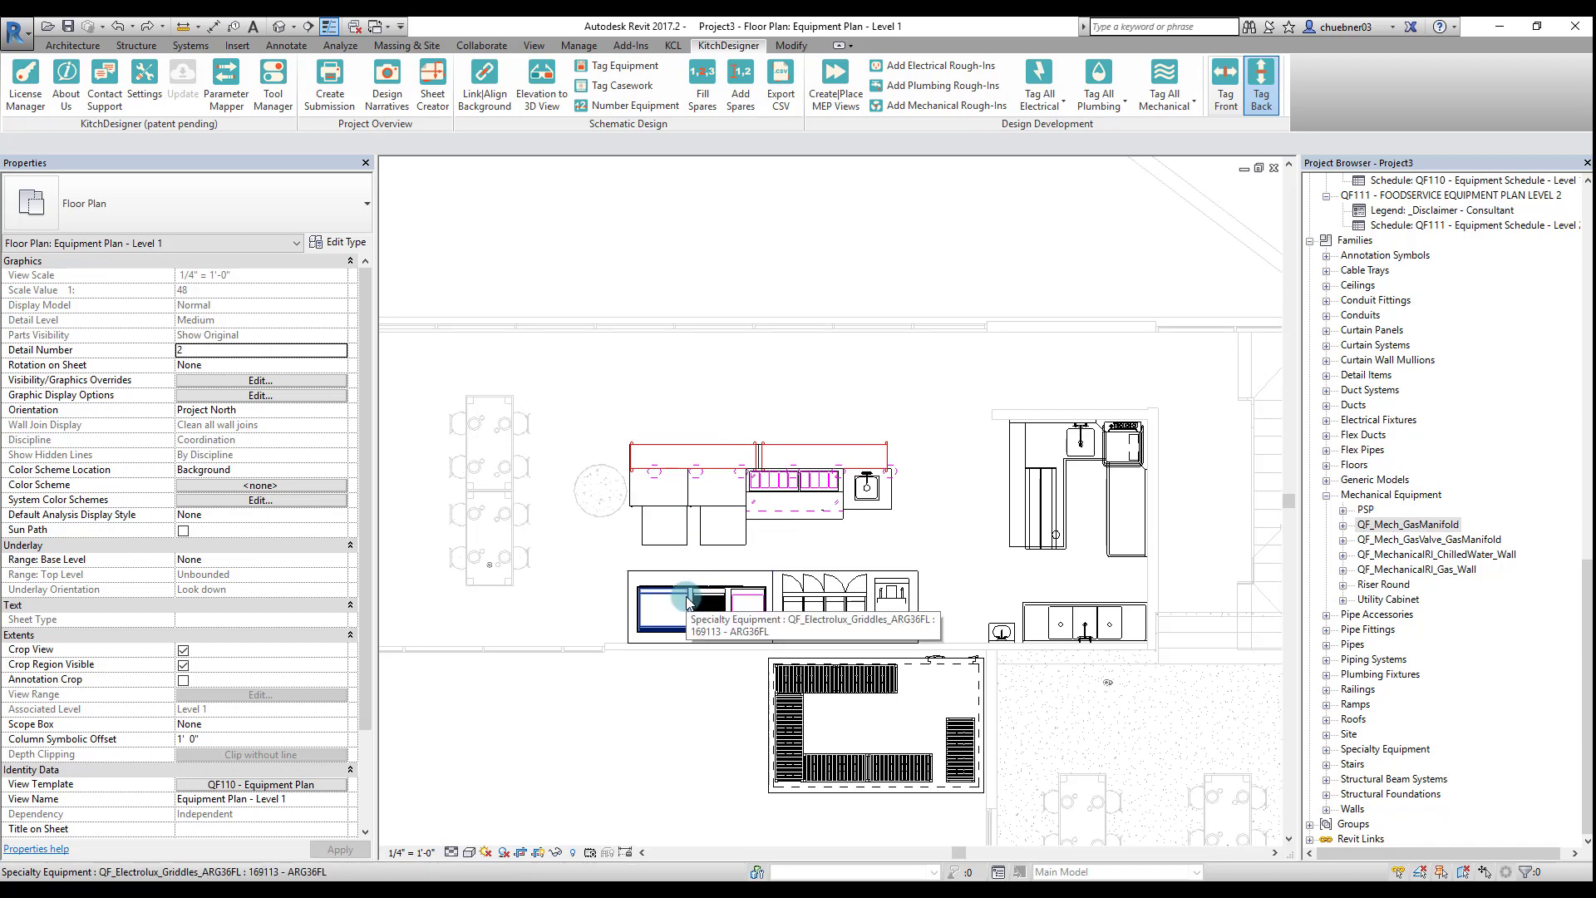
{"action": "left_click", "coordinate": [658, 556]}
{"action": "left_click", "coordinate": [671, 688]}
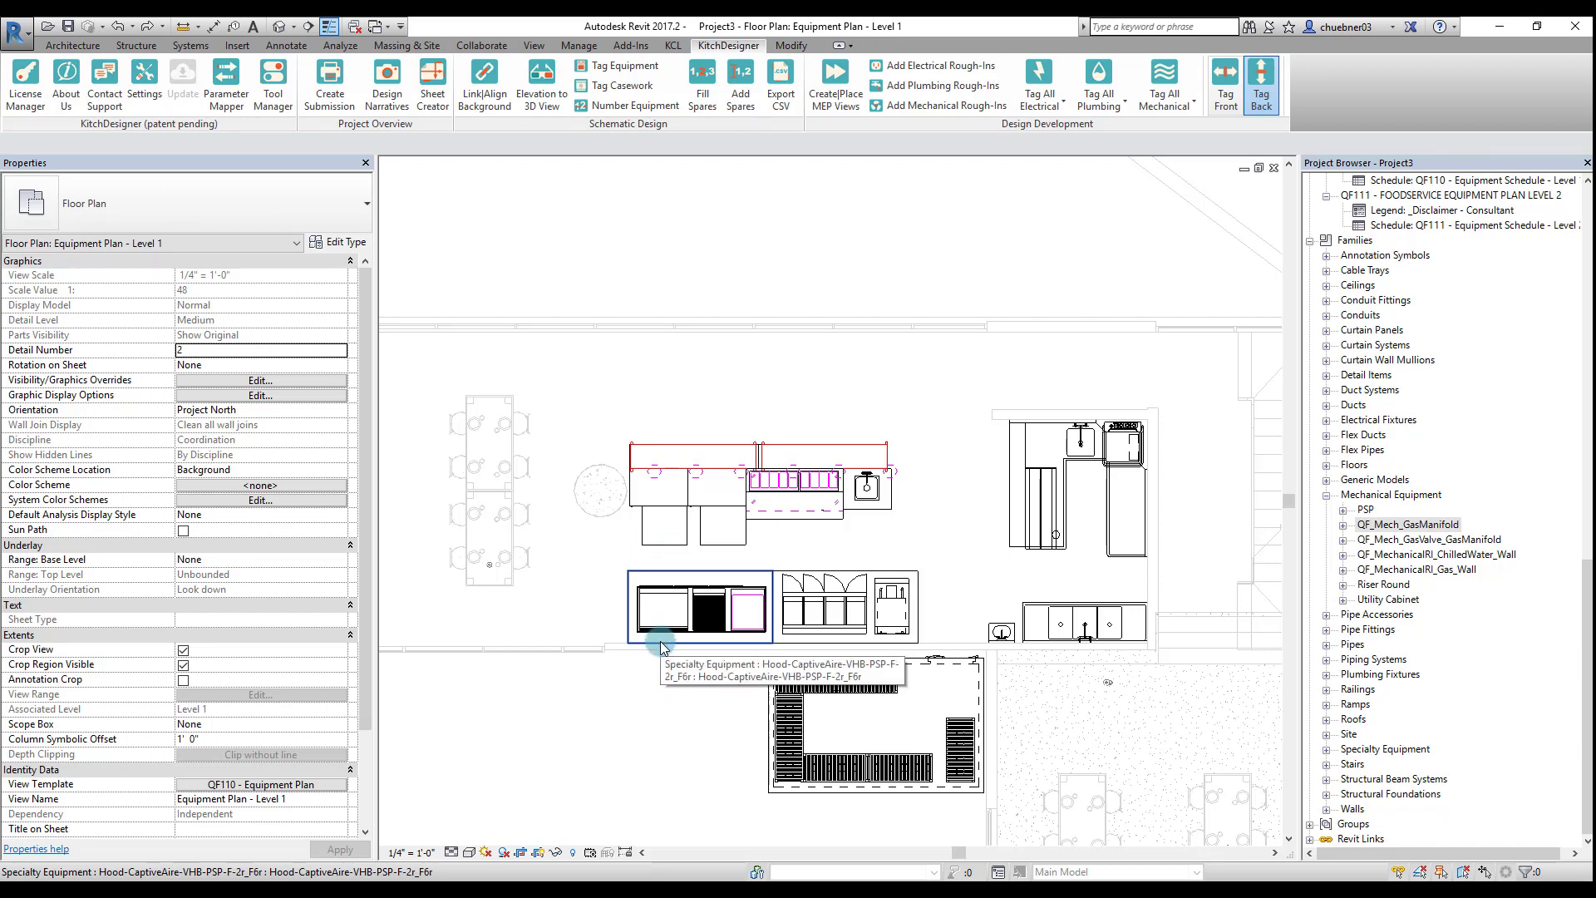
{"action": "left_click", "coordinate": [687, 737]}
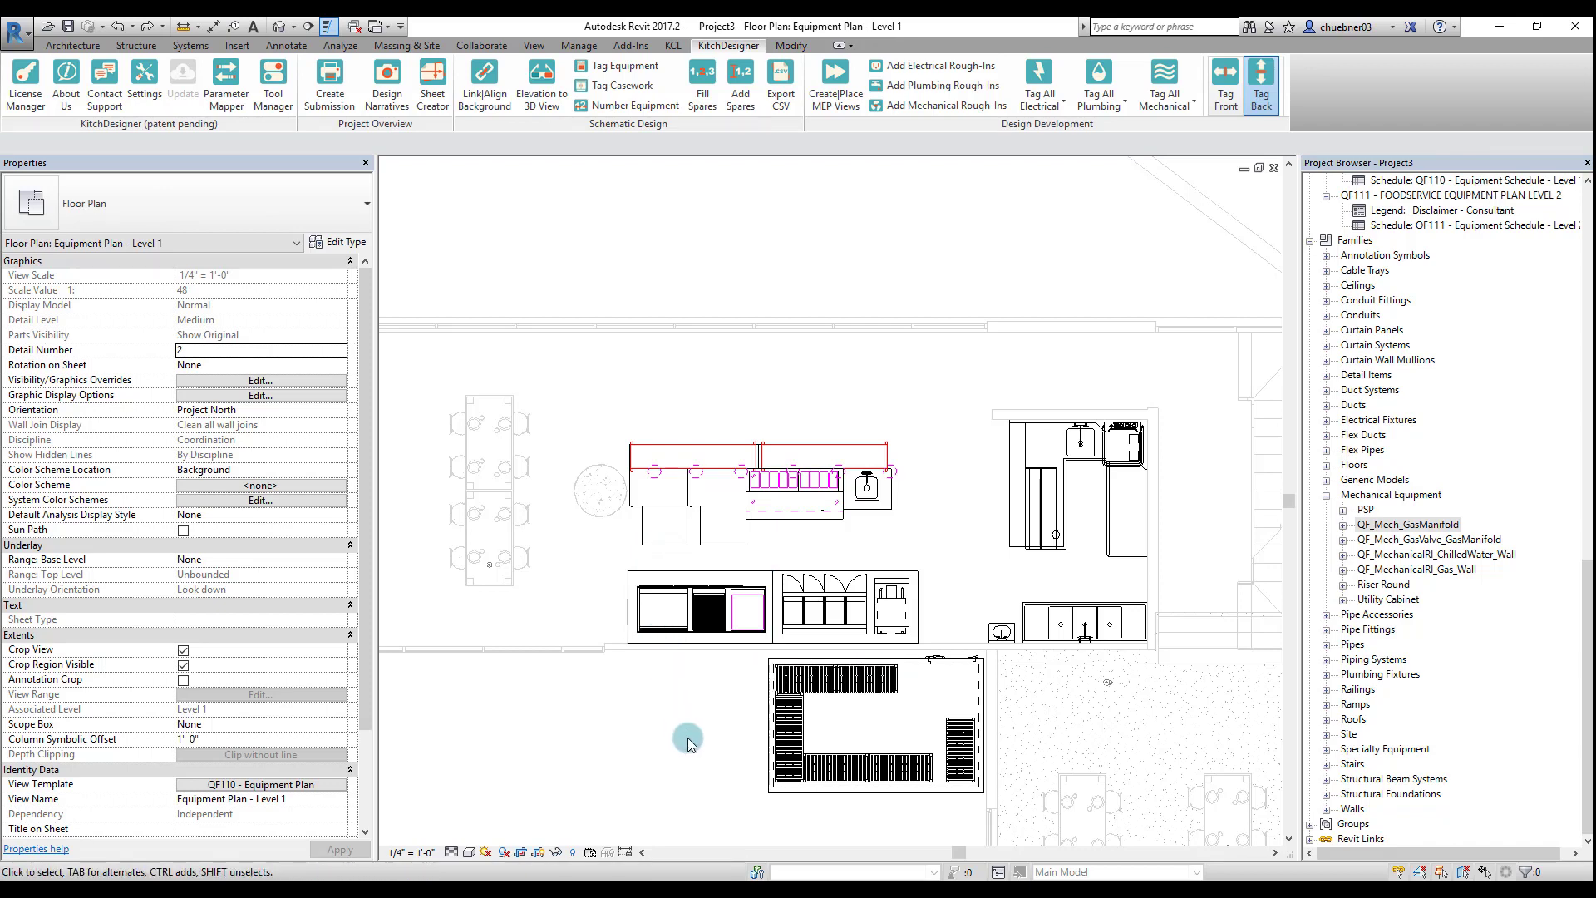
{"action": "scroll", "coordinate": [652, 531], "scroll_direction": "up", "scroll_amount": 3}
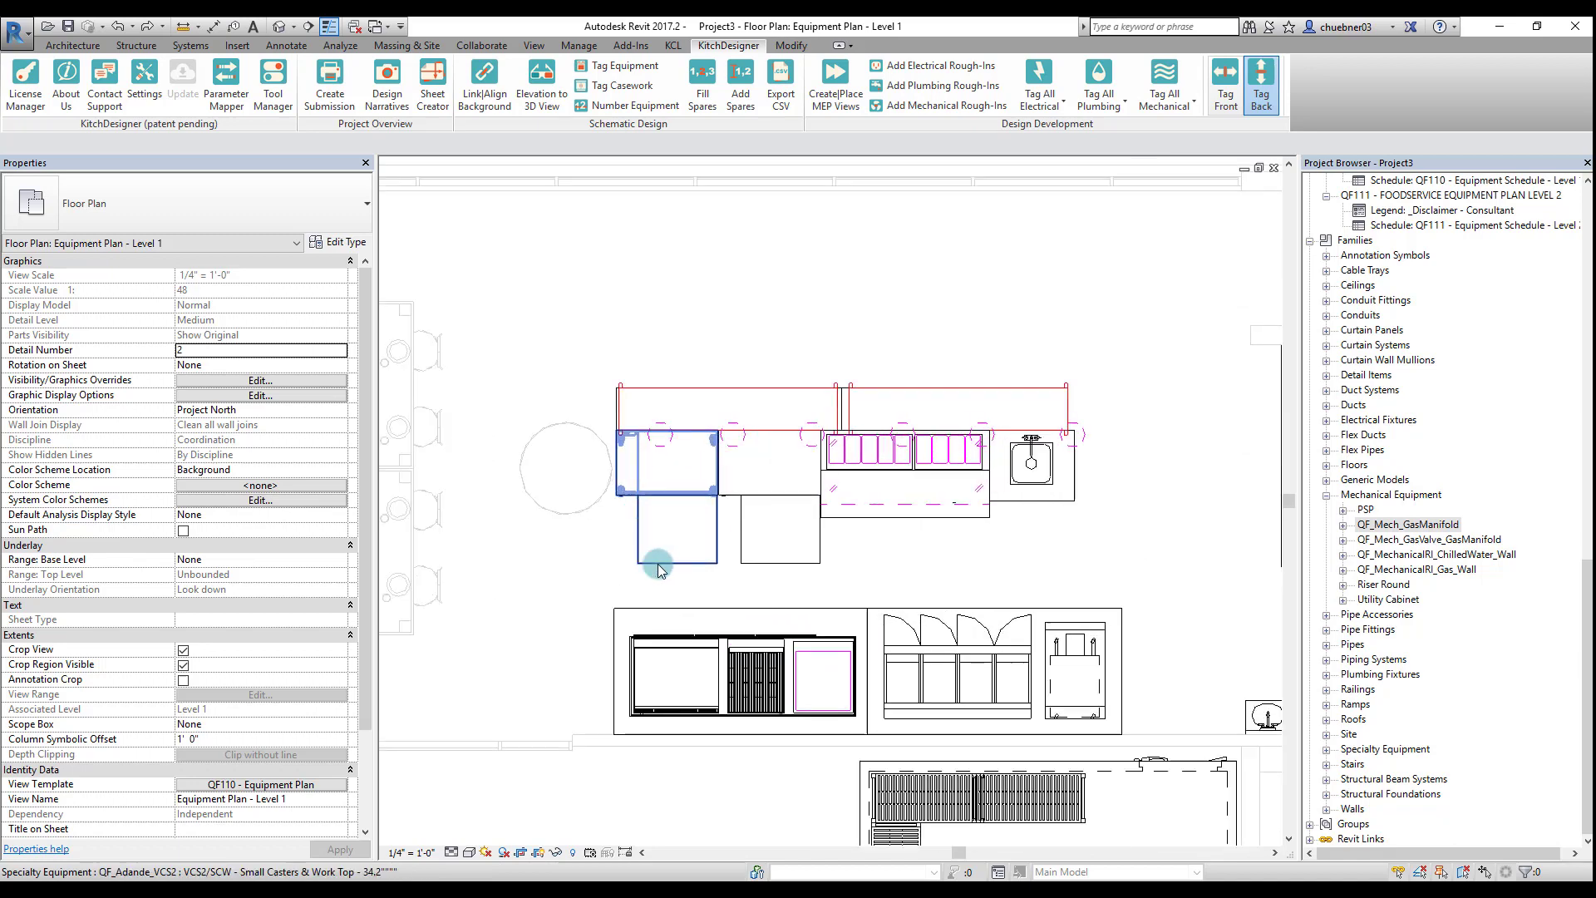
{"action": "left_click", "coordinate": [676, 565]}
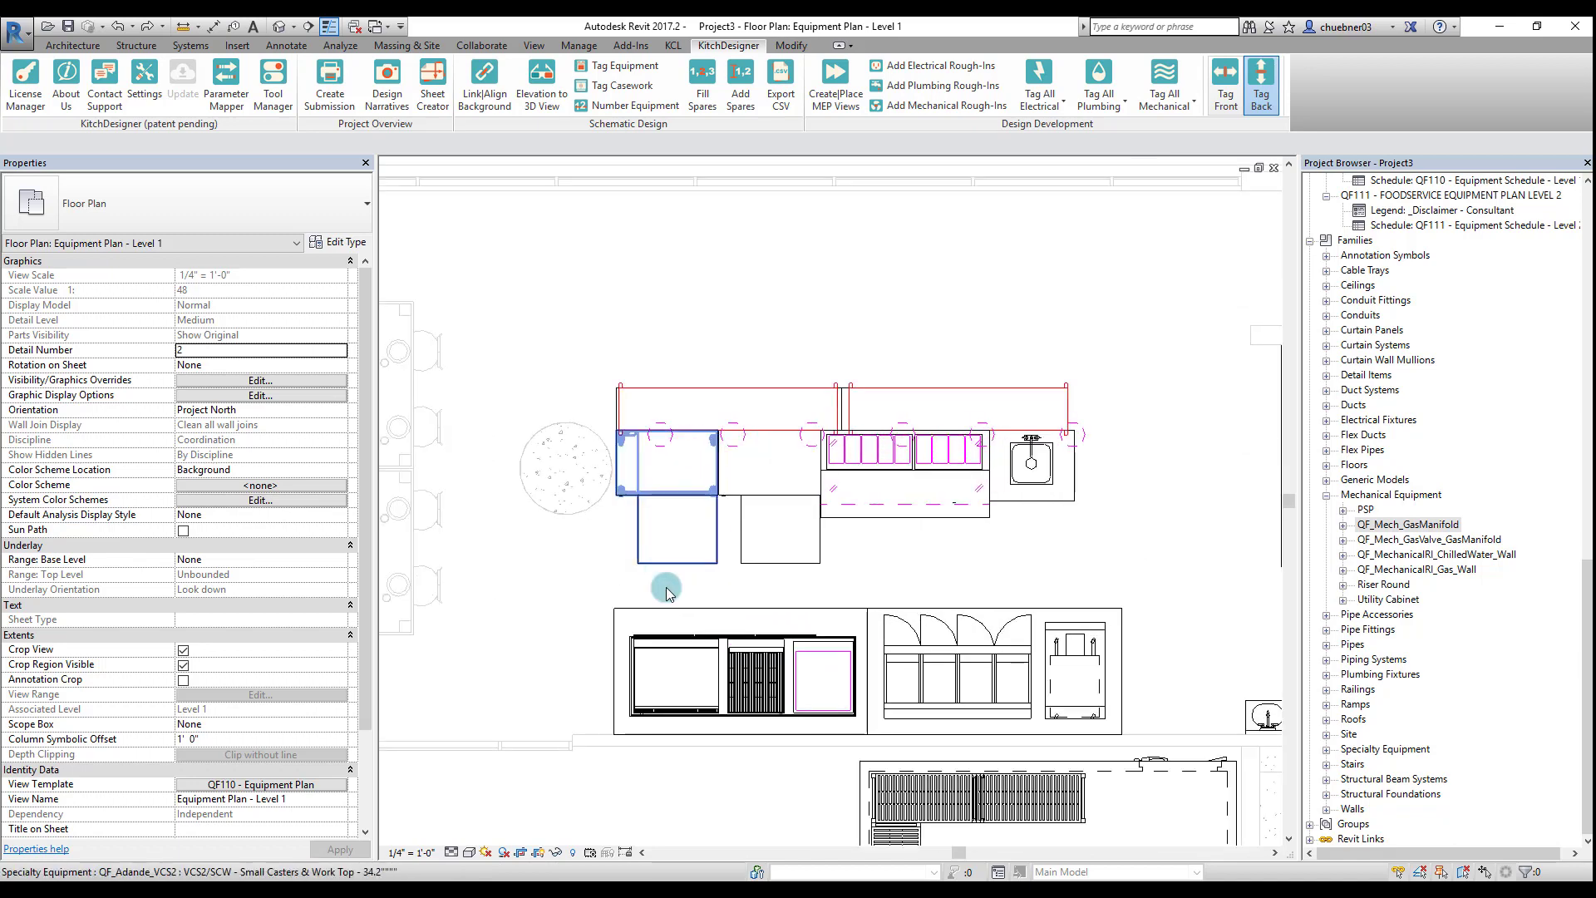
{"action": "left_click", "coordinate": [650, 684]}
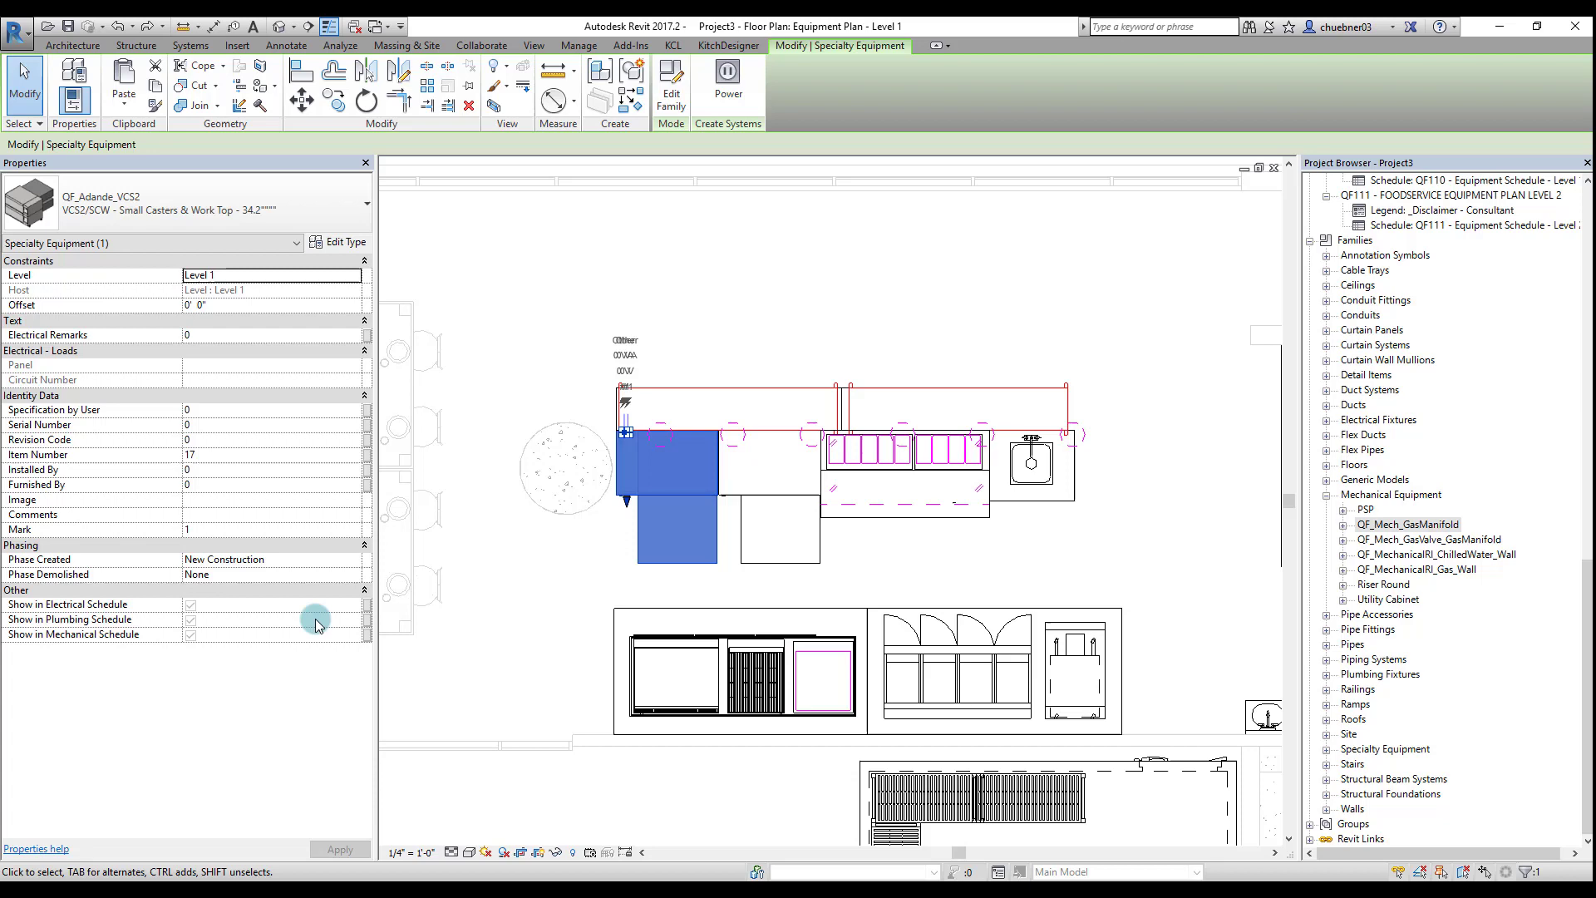
{"action": "left_click", "coordinate": [337, 242]}
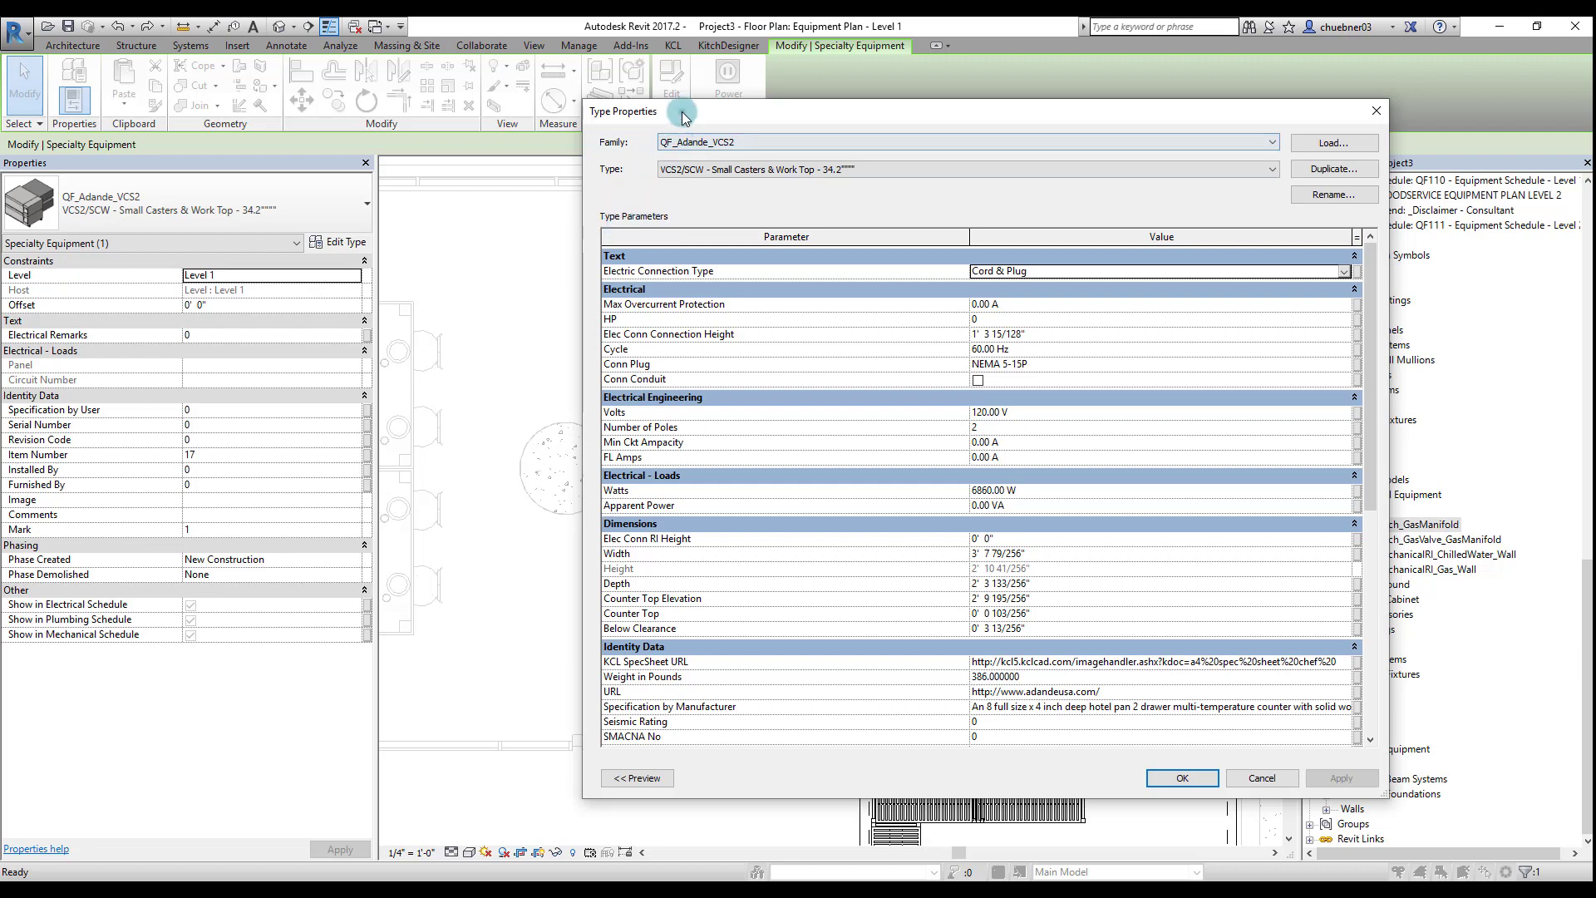
{"action": "left_click_drag", "start_coordinate": [681, 111], "coordinate": [1224, 108]}
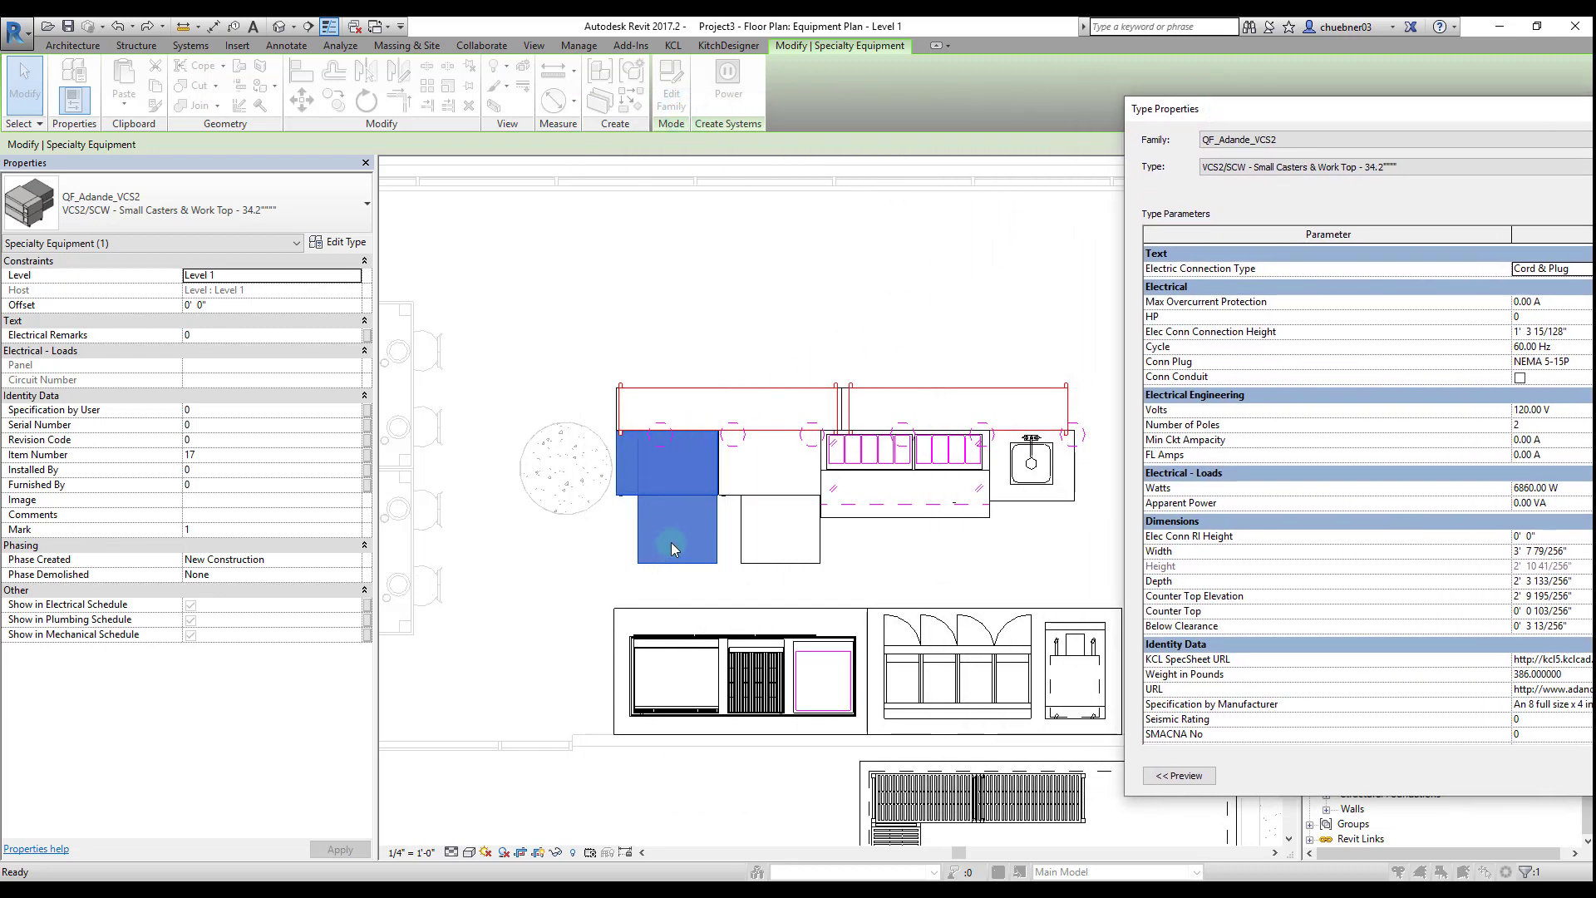
{"action": "left_click_drag", "start_coordinate": [1247, 107], "coordinate": [612, 99]}
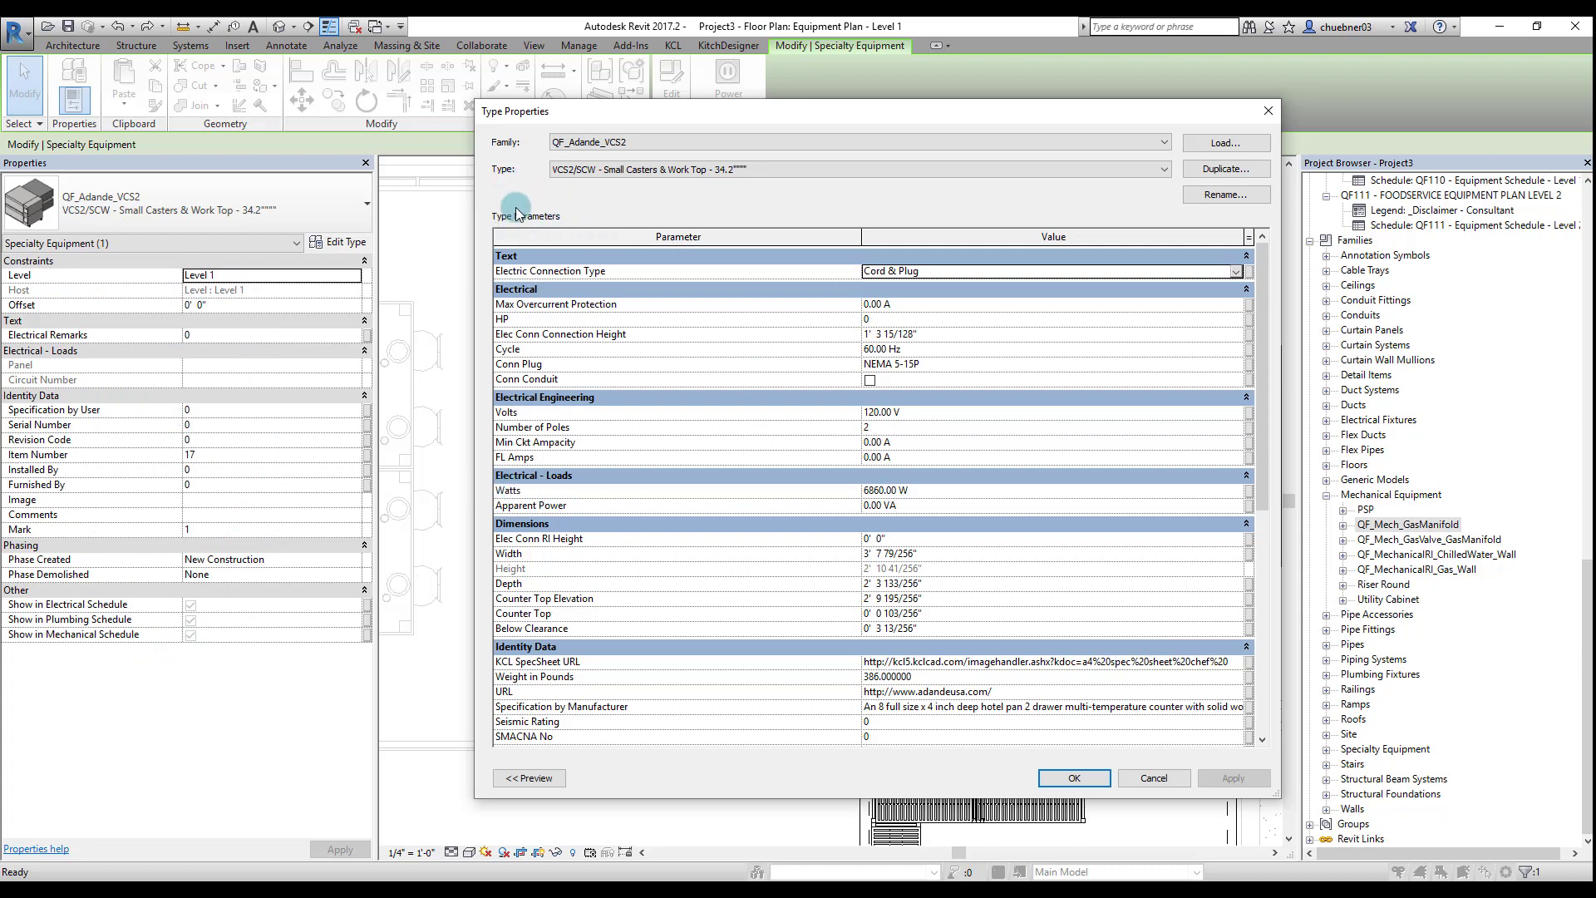
{"action": "left_click_drag", "start_coordinate": [1263, 344], "coordinate": [1257, 546]}
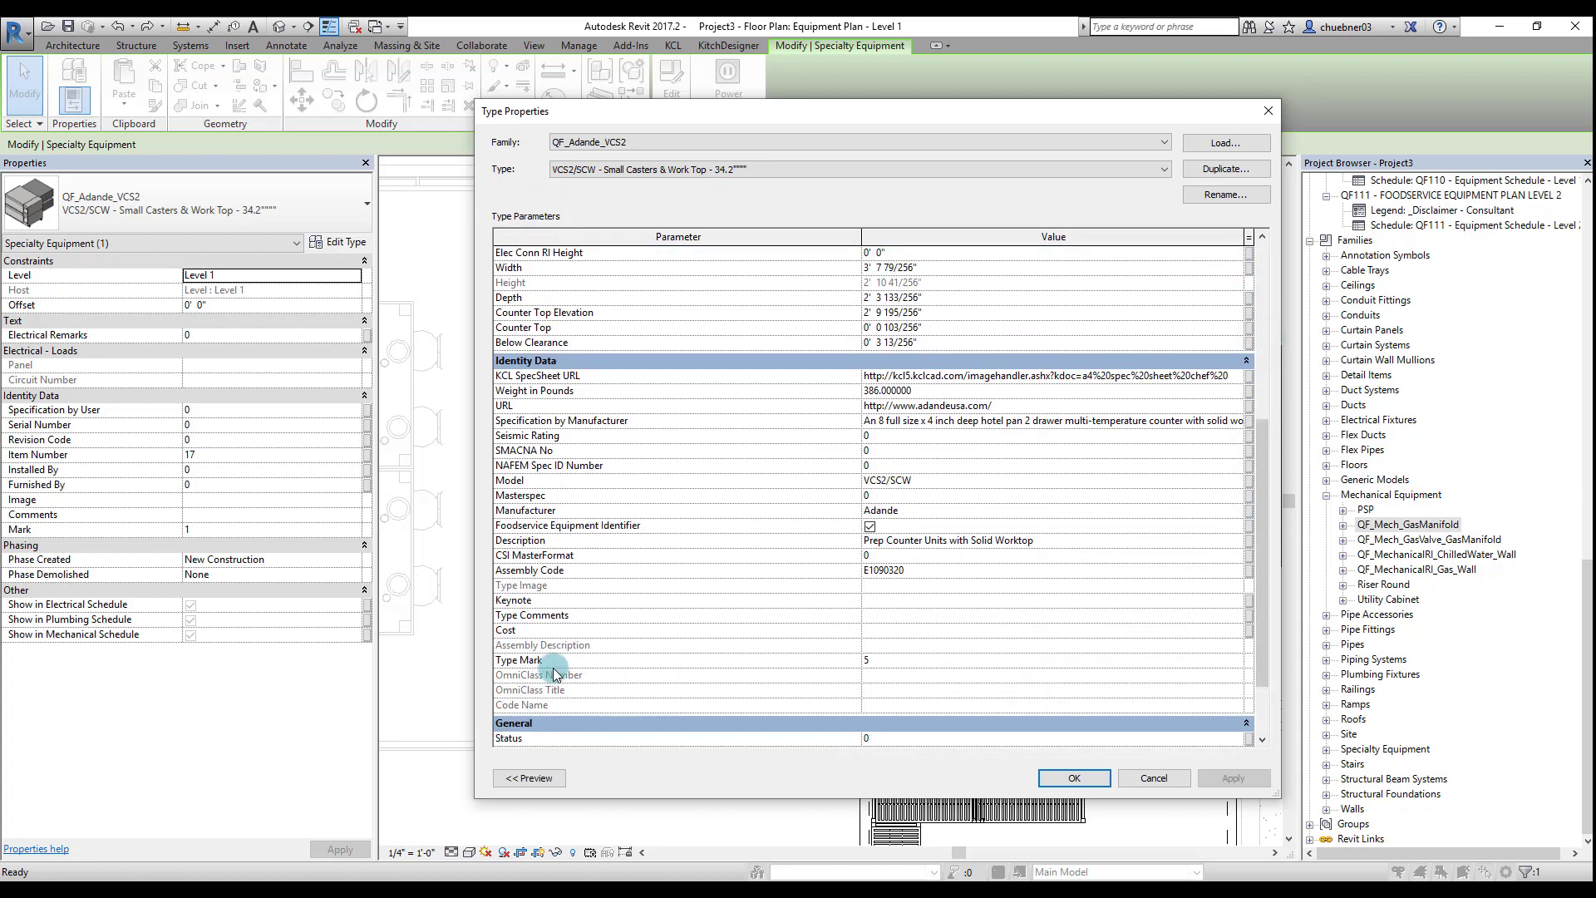
{"action": "left_click", "coordinate": [509, 660]}
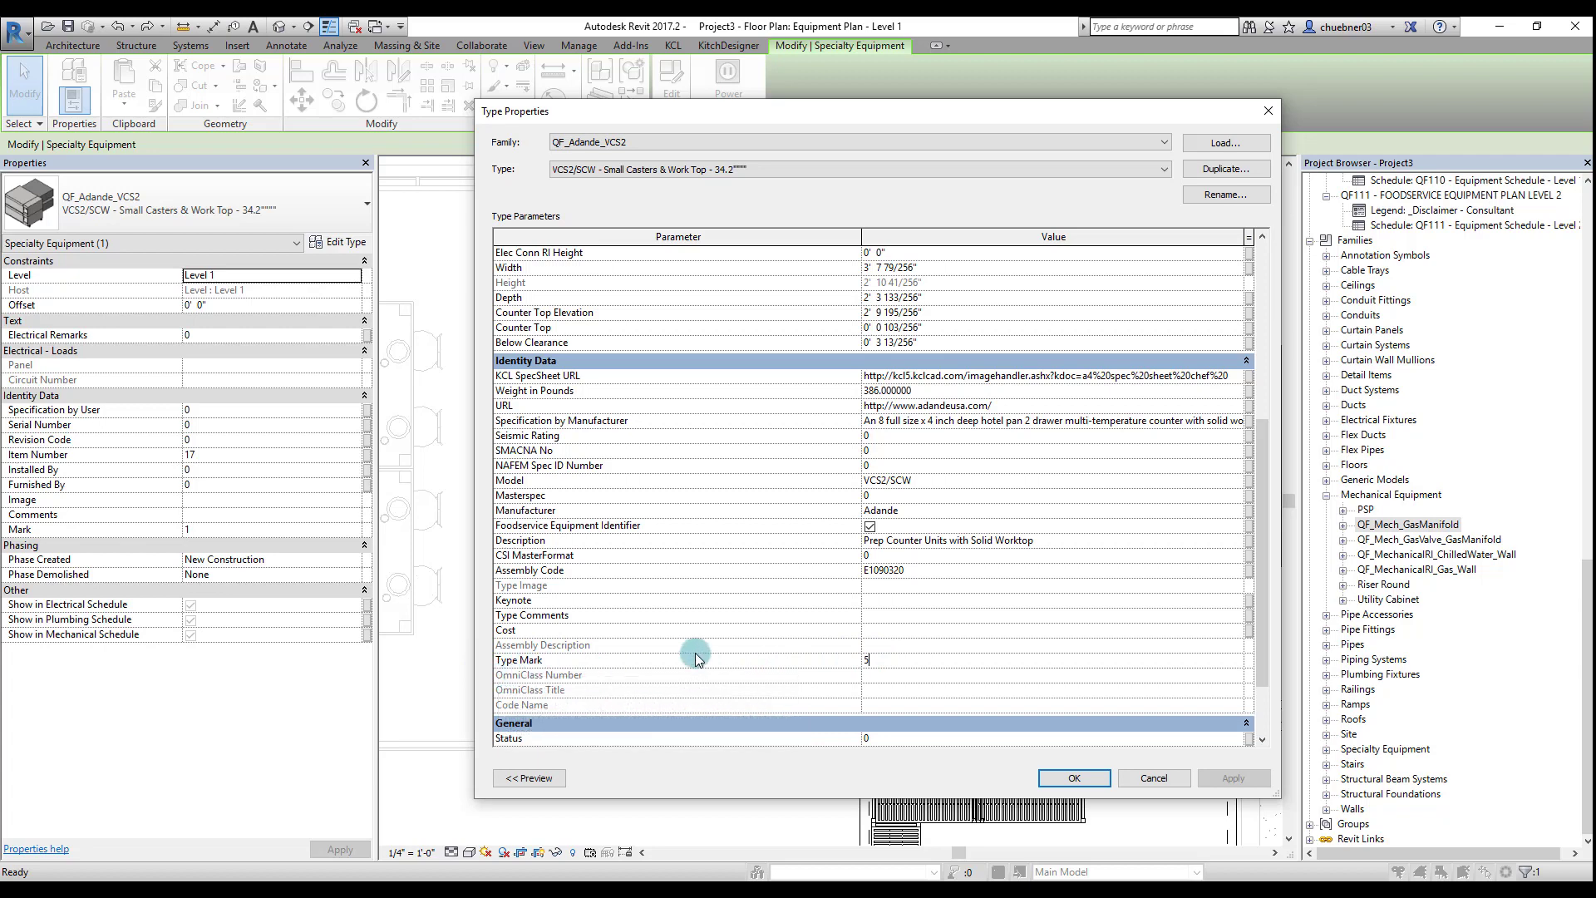
{"action": "left_click", "coordinate": [593, 170]}
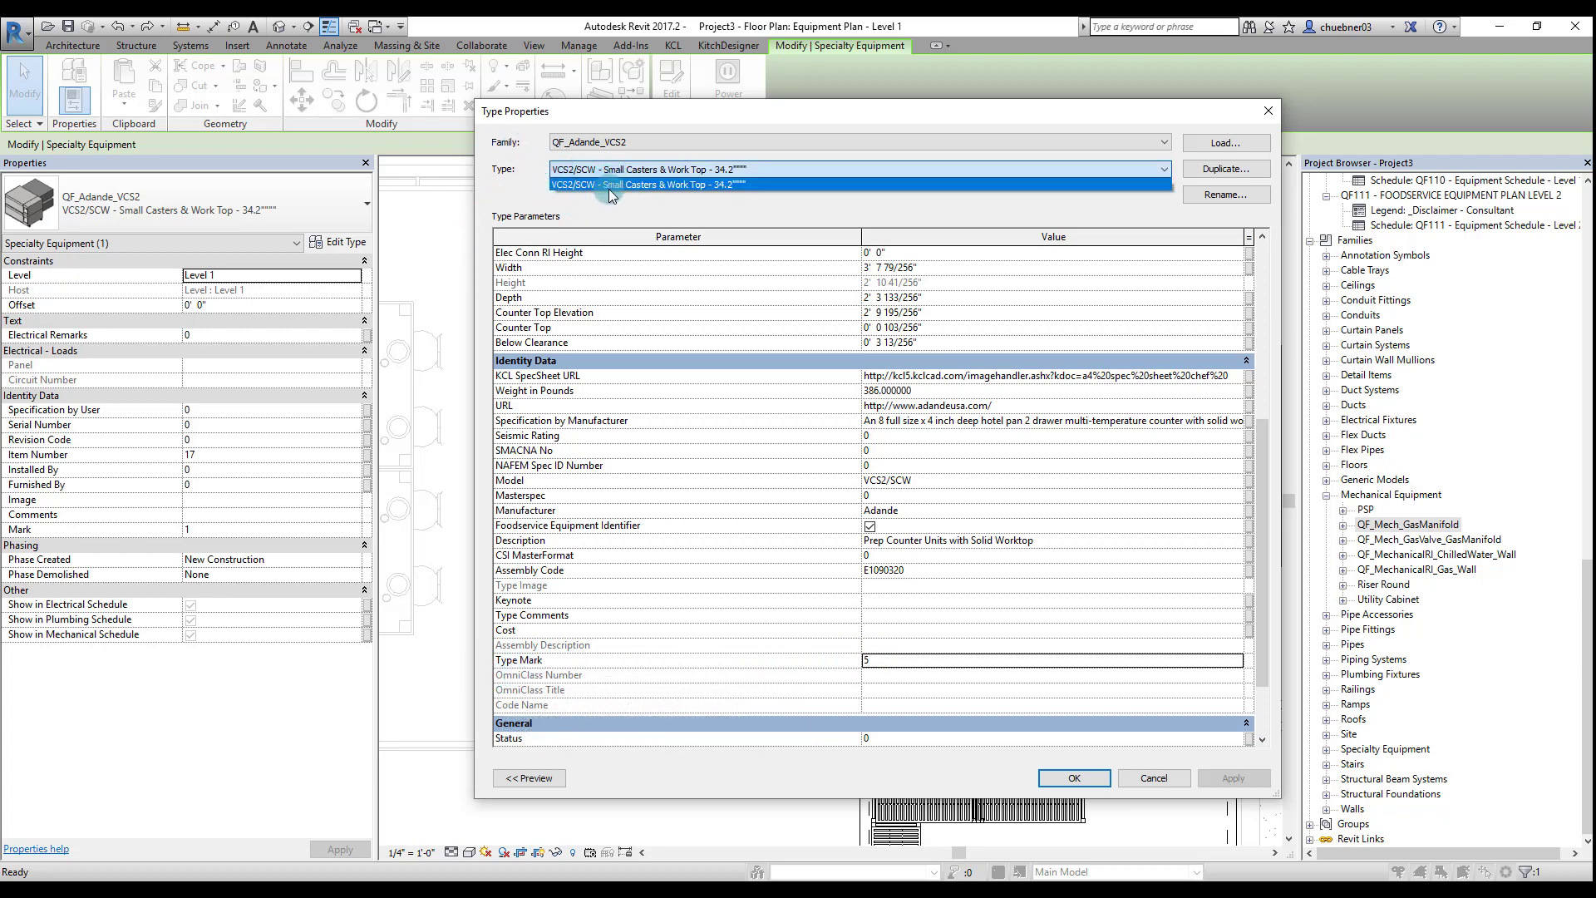
{"action": "left_click", "coordinate": [721, 187]}
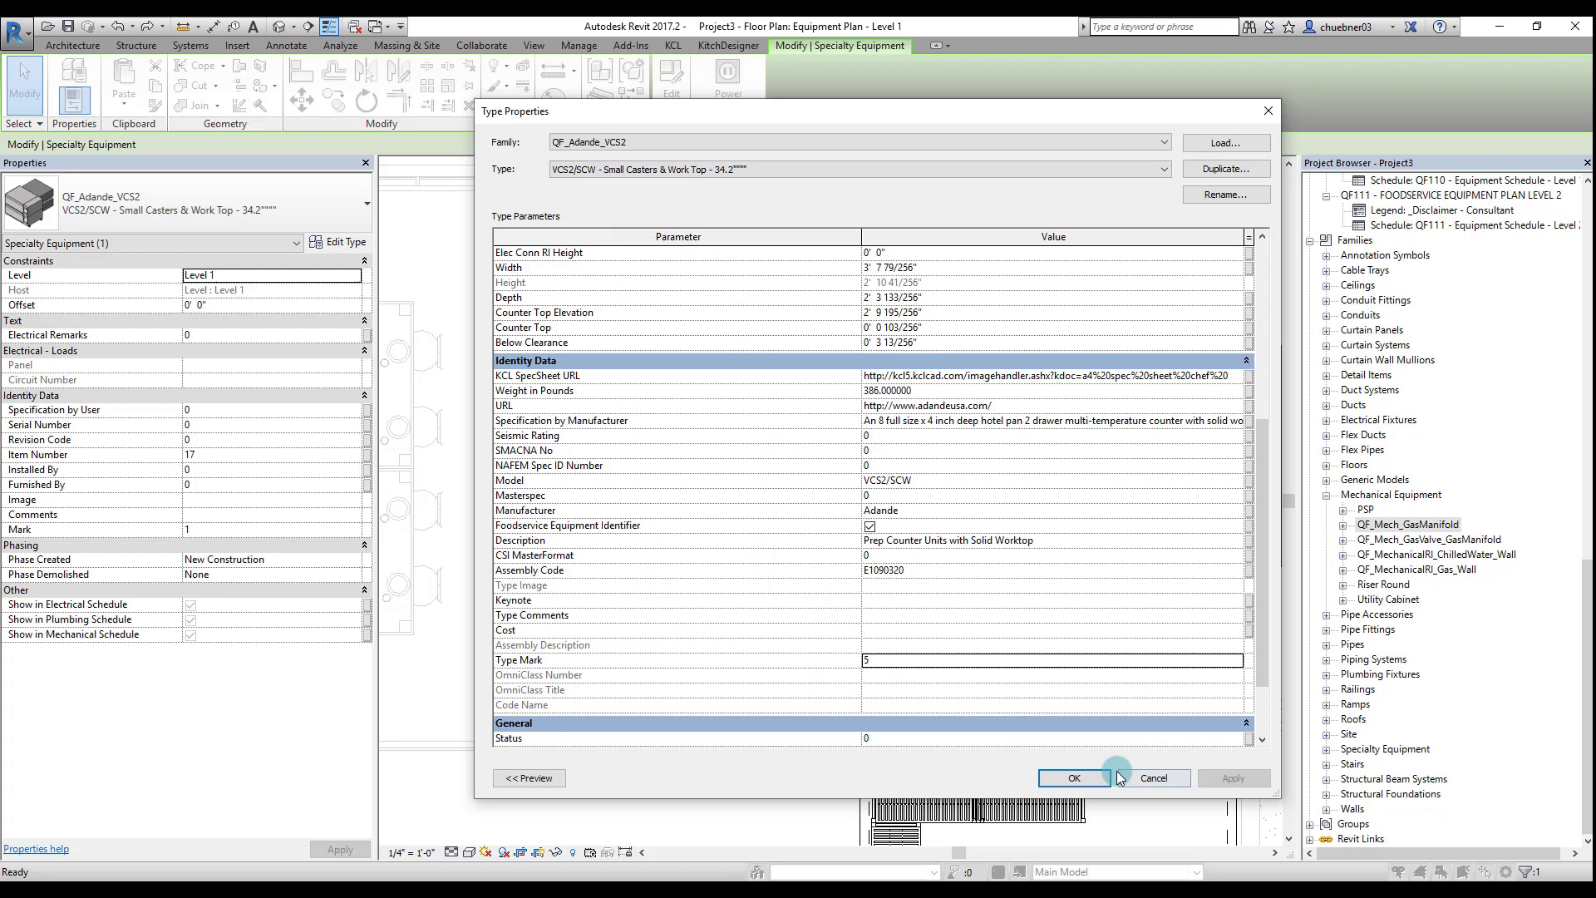
{"action": "left_click", "coordinate": [1074, 778]}
Move the second Adande unit to the top of the plan and set its Type Mark to 10
{"action": "left_click", "coordinate": [849, 526]}
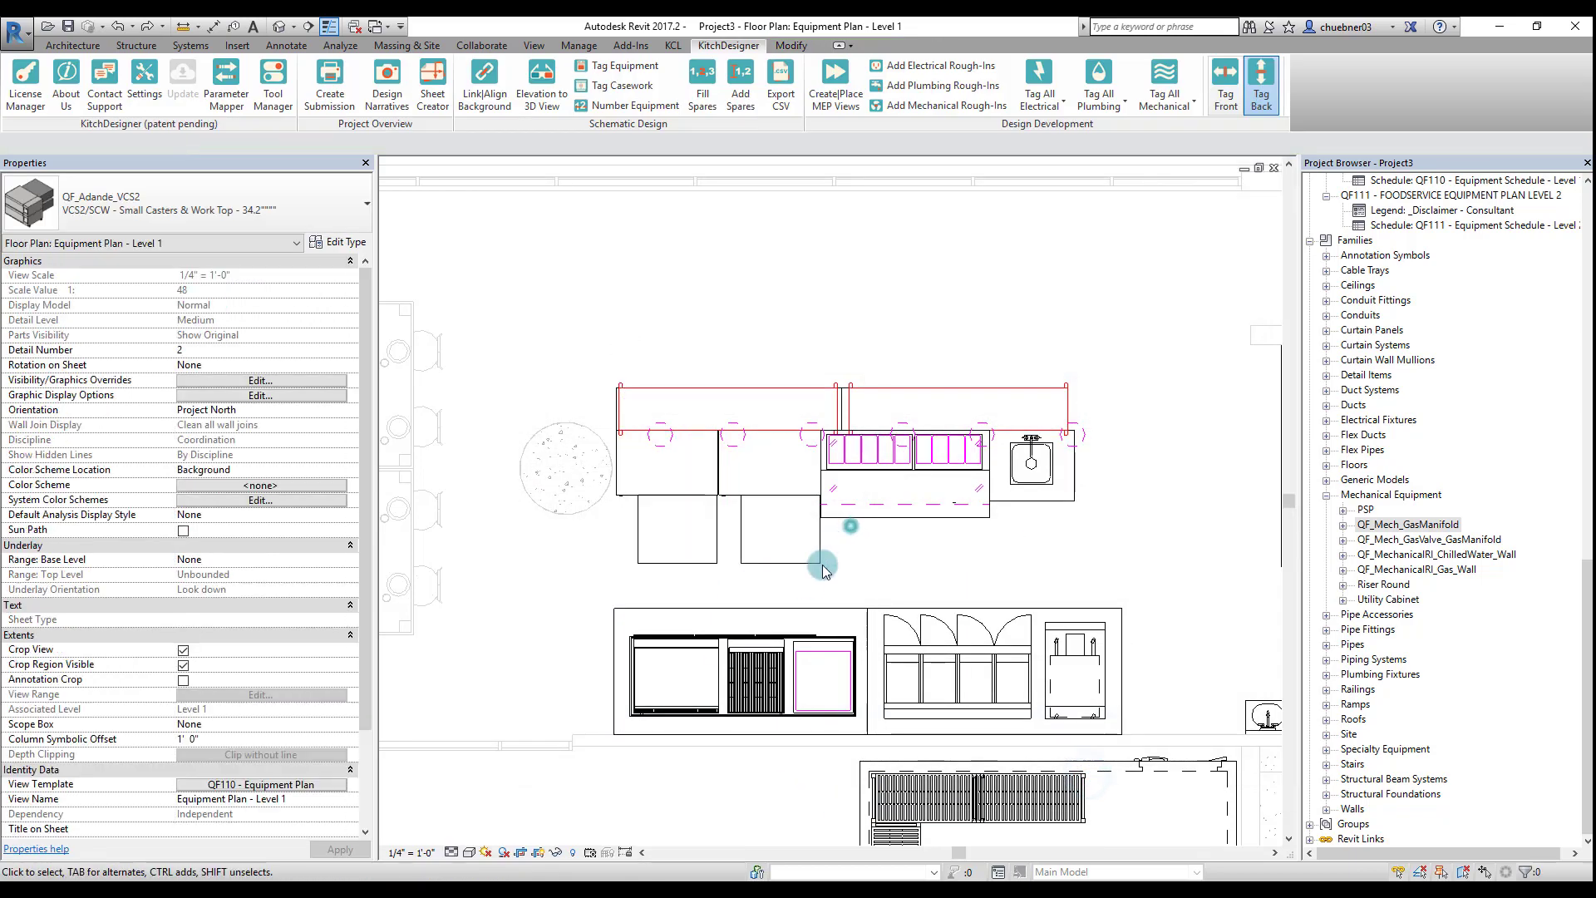
{"action": "left_click", "coordinate": [788, 565]}
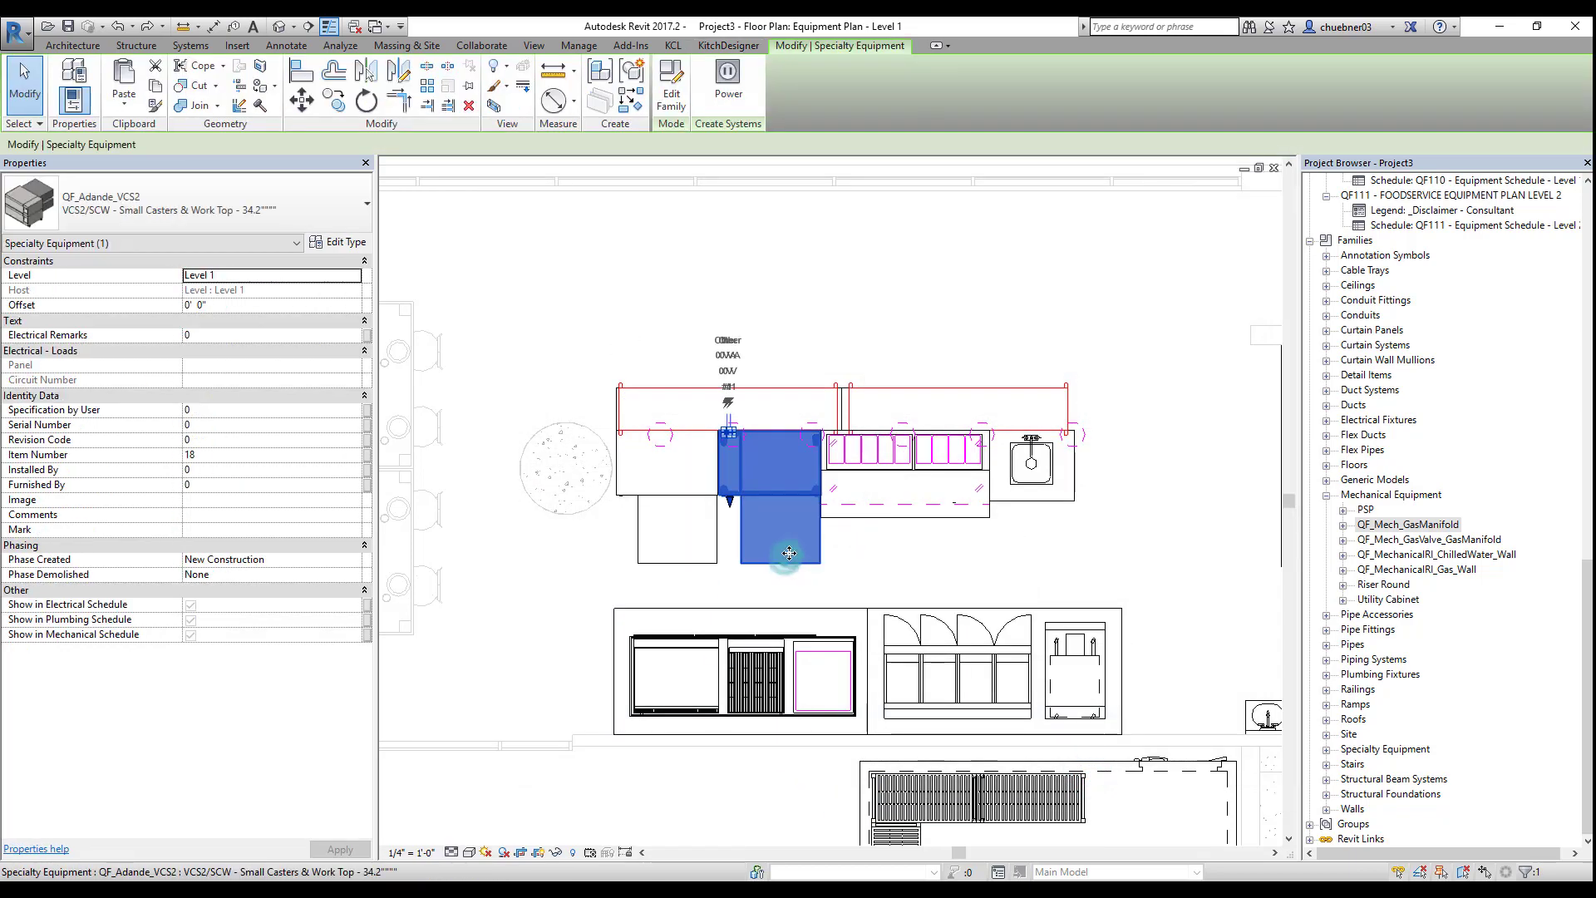
{"action": "left_click_drag", "start_coordinate": [788, 566], "coordinate": [823, 317]}
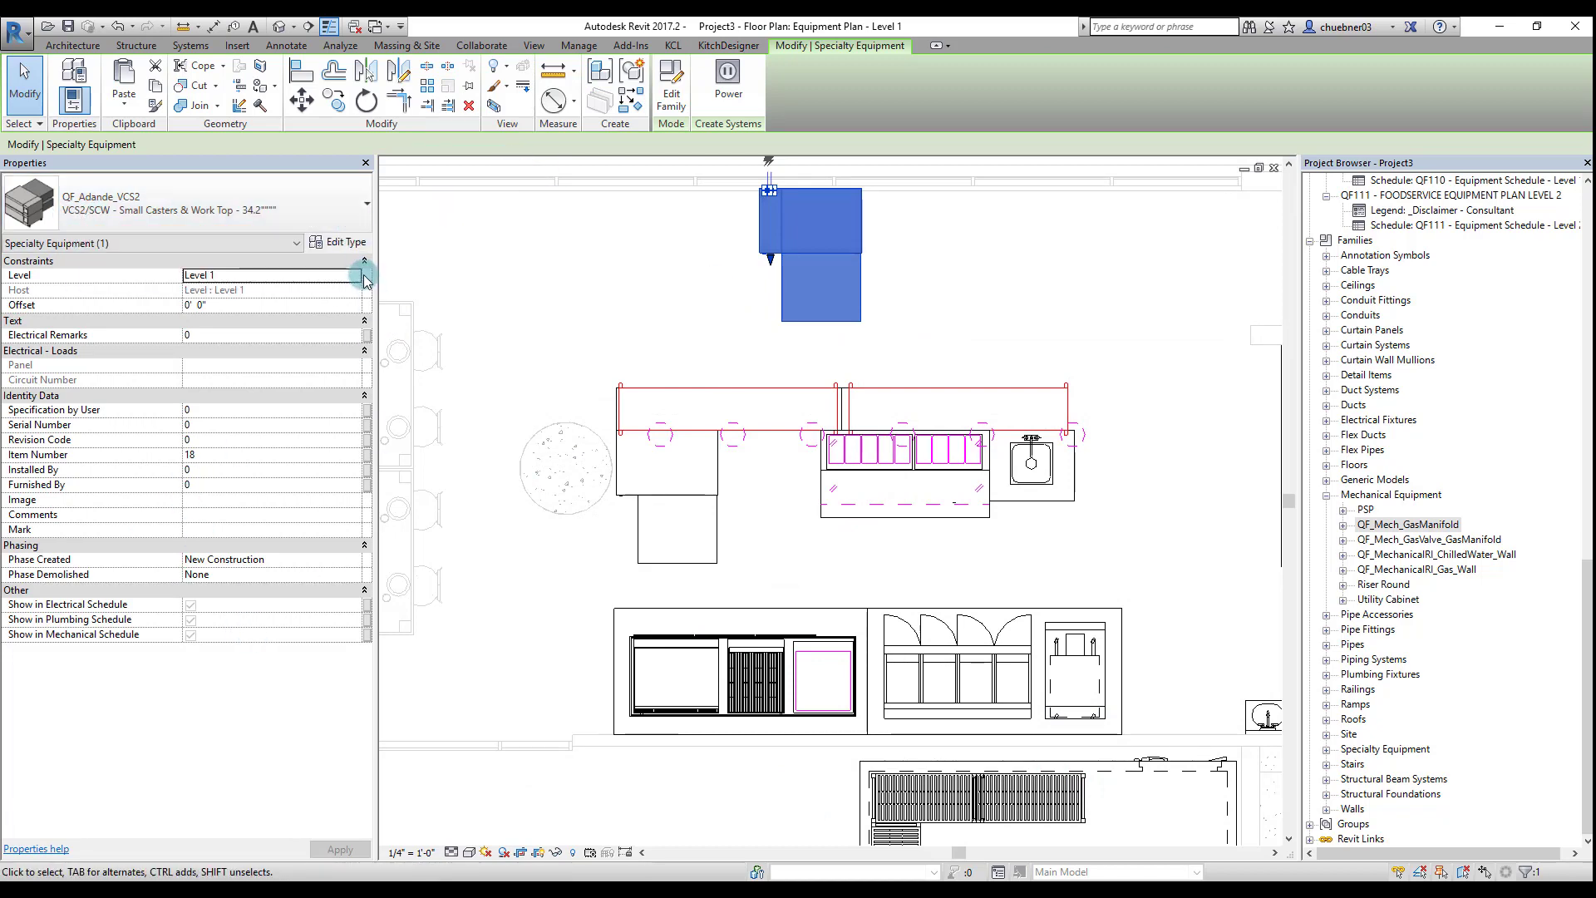
{"action": "left_click", "coordinate": [341, 242]}
{"action": "scroll", "coordinate": [836, 590], "scroll_direction": "down", "scroll_amount": 8}
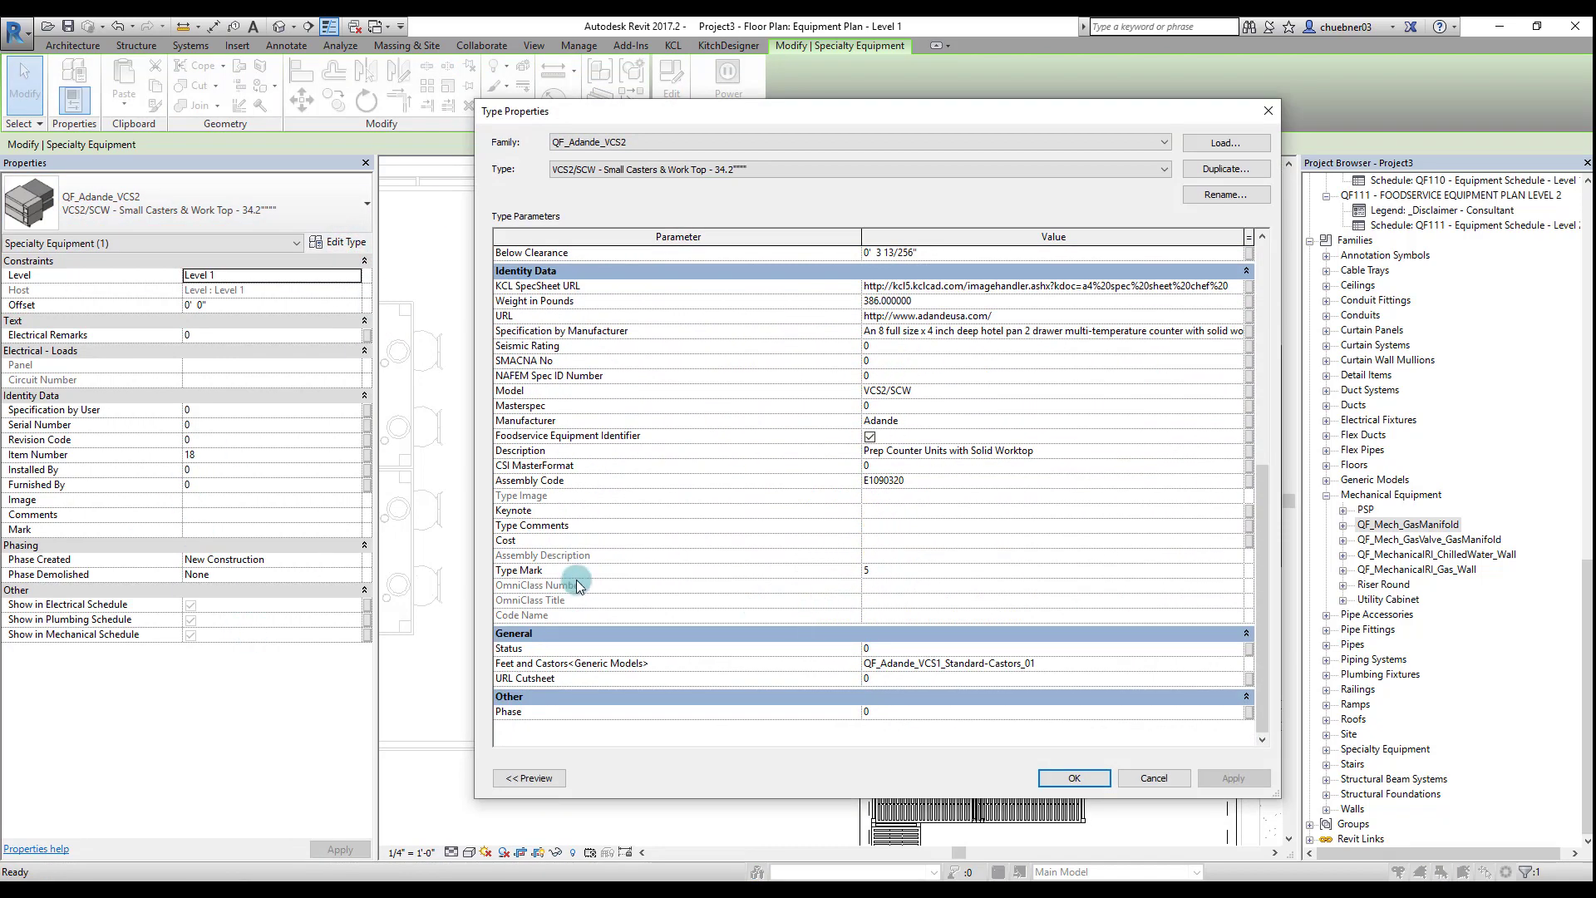
{"action": "left_click", "coordinate": [944, 570]}
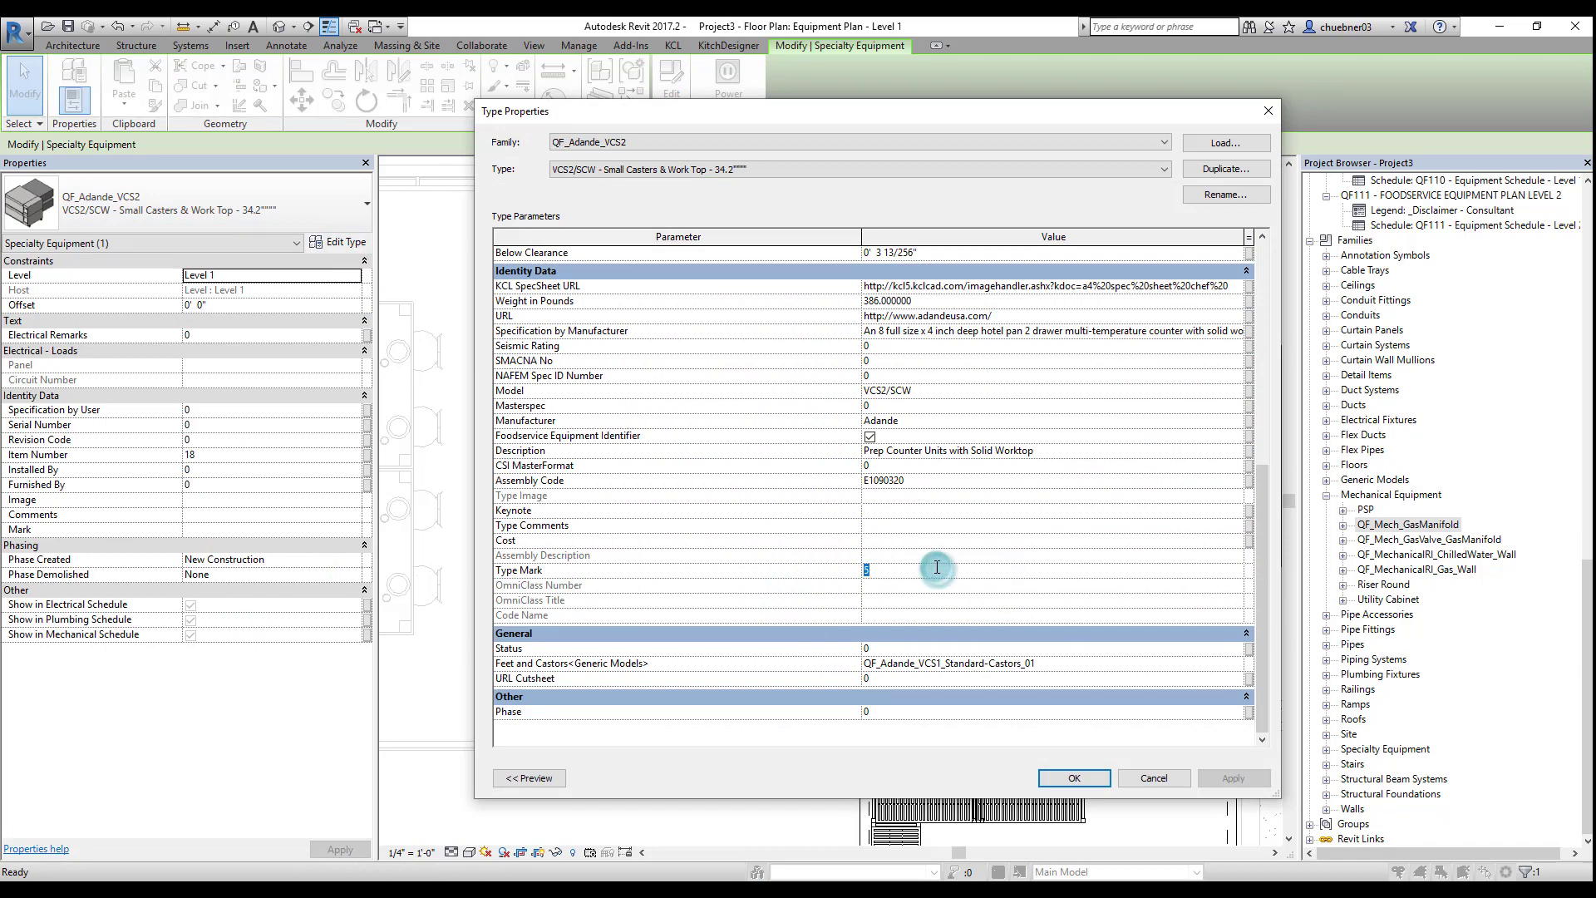
{"action": "type", "text": "10"}
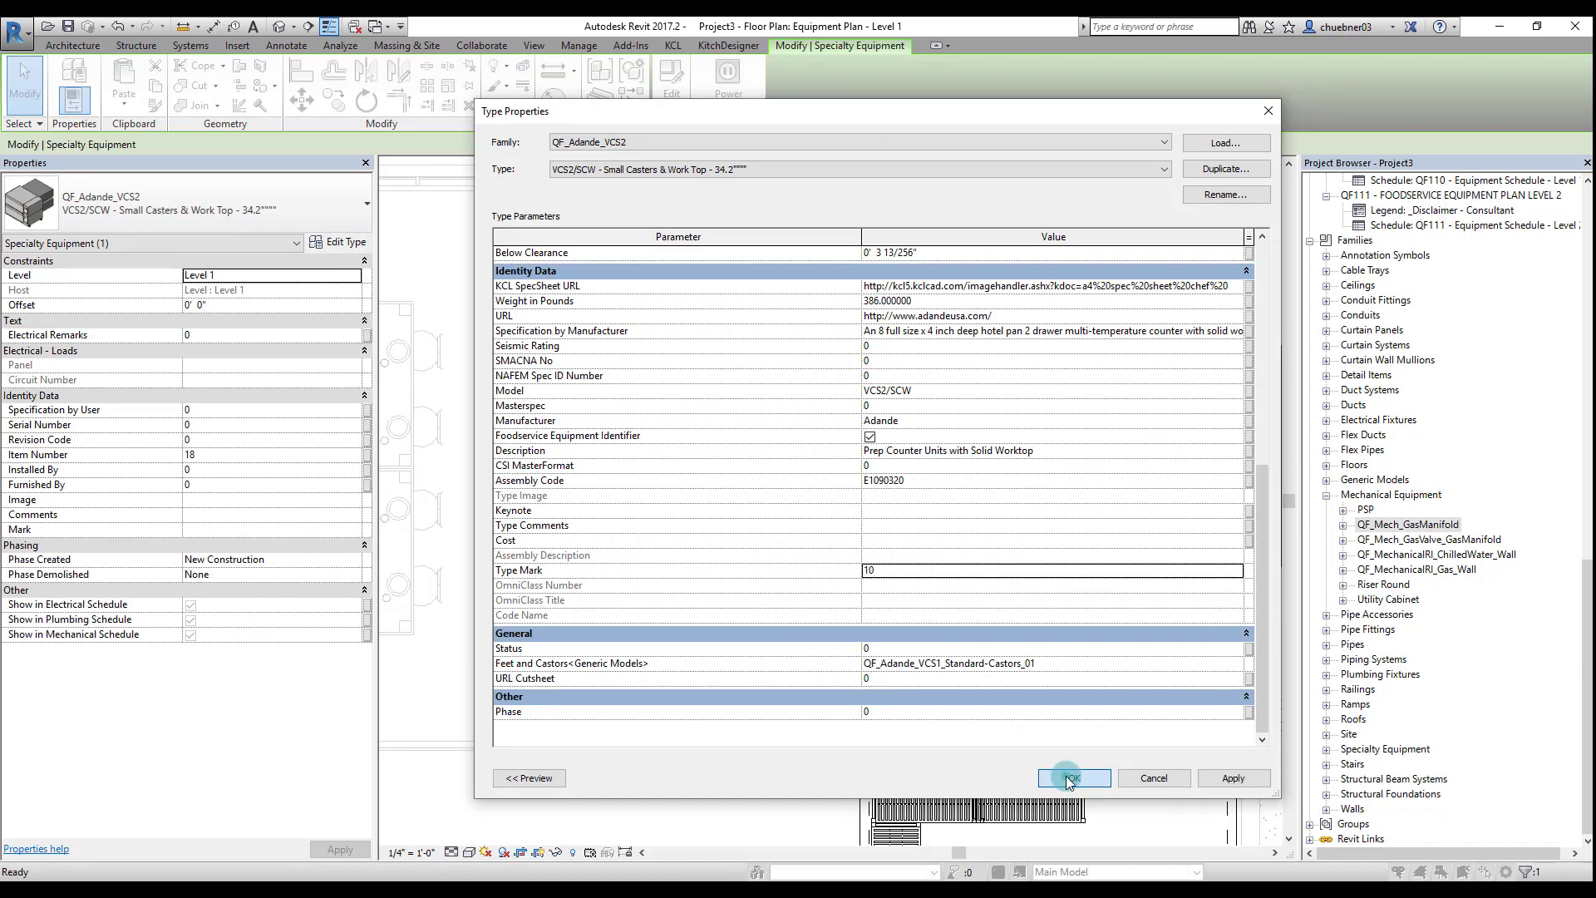
{"action": "left_click", "coordinate": [1070, 778]}
Confirm the lower-left worktop unit's type also carries Type Mark 10, then deselect
{"action": "left_click", "coordinate": [713, 546]}
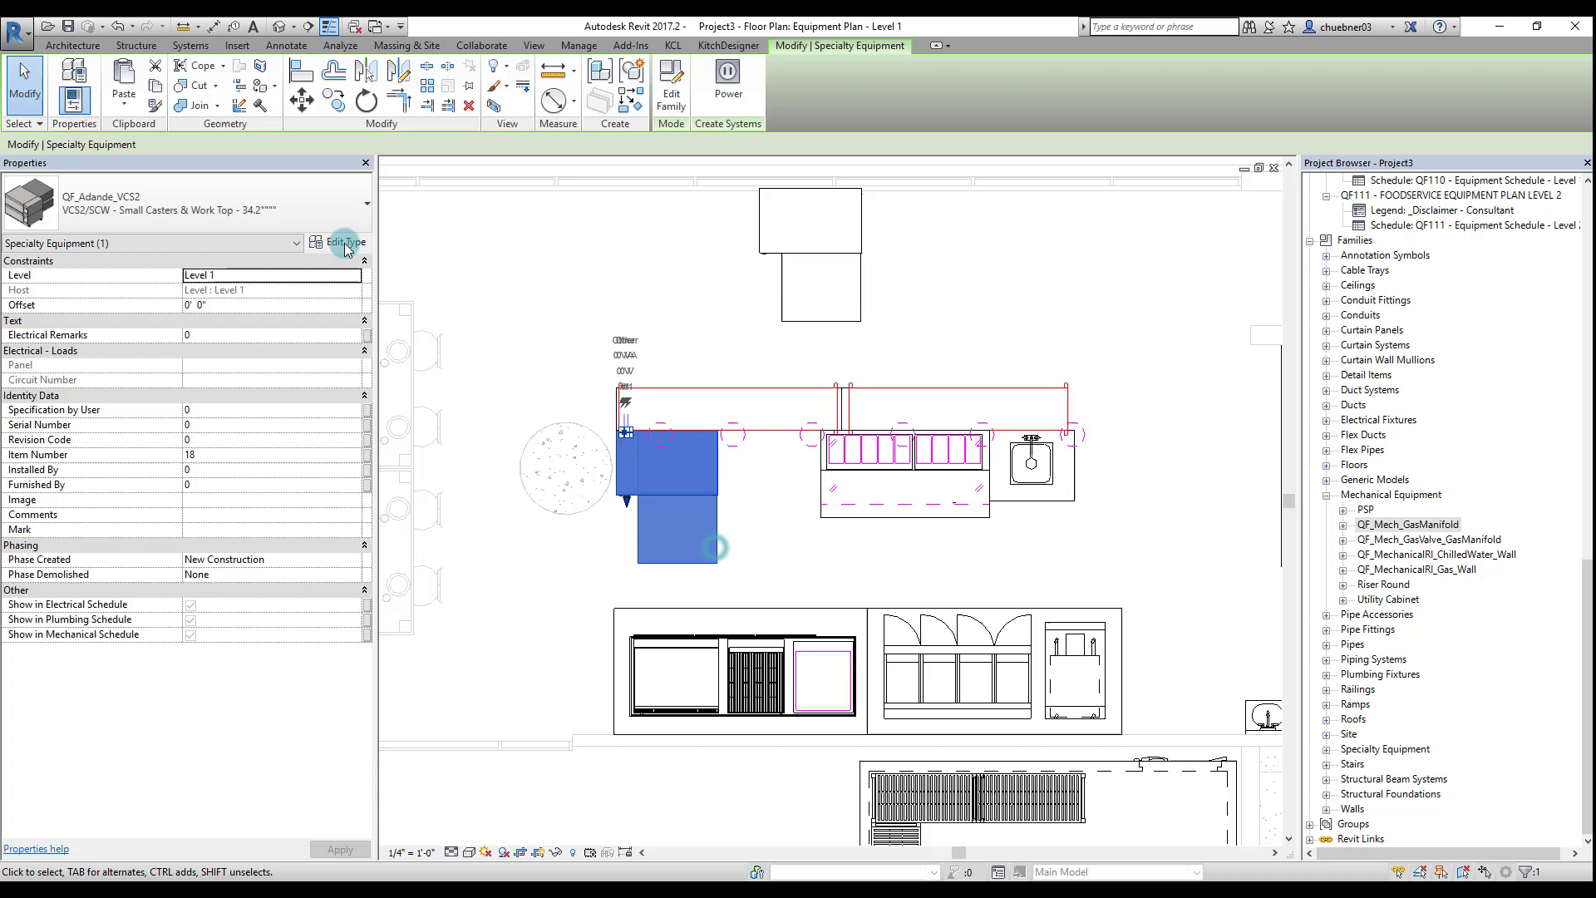
{"action": "left_click", "coordinate": [345, 242]}
{"action": "scroll", "coordinate": [828, 605], "scroll_direction": "down", "scroll_amount": 10}
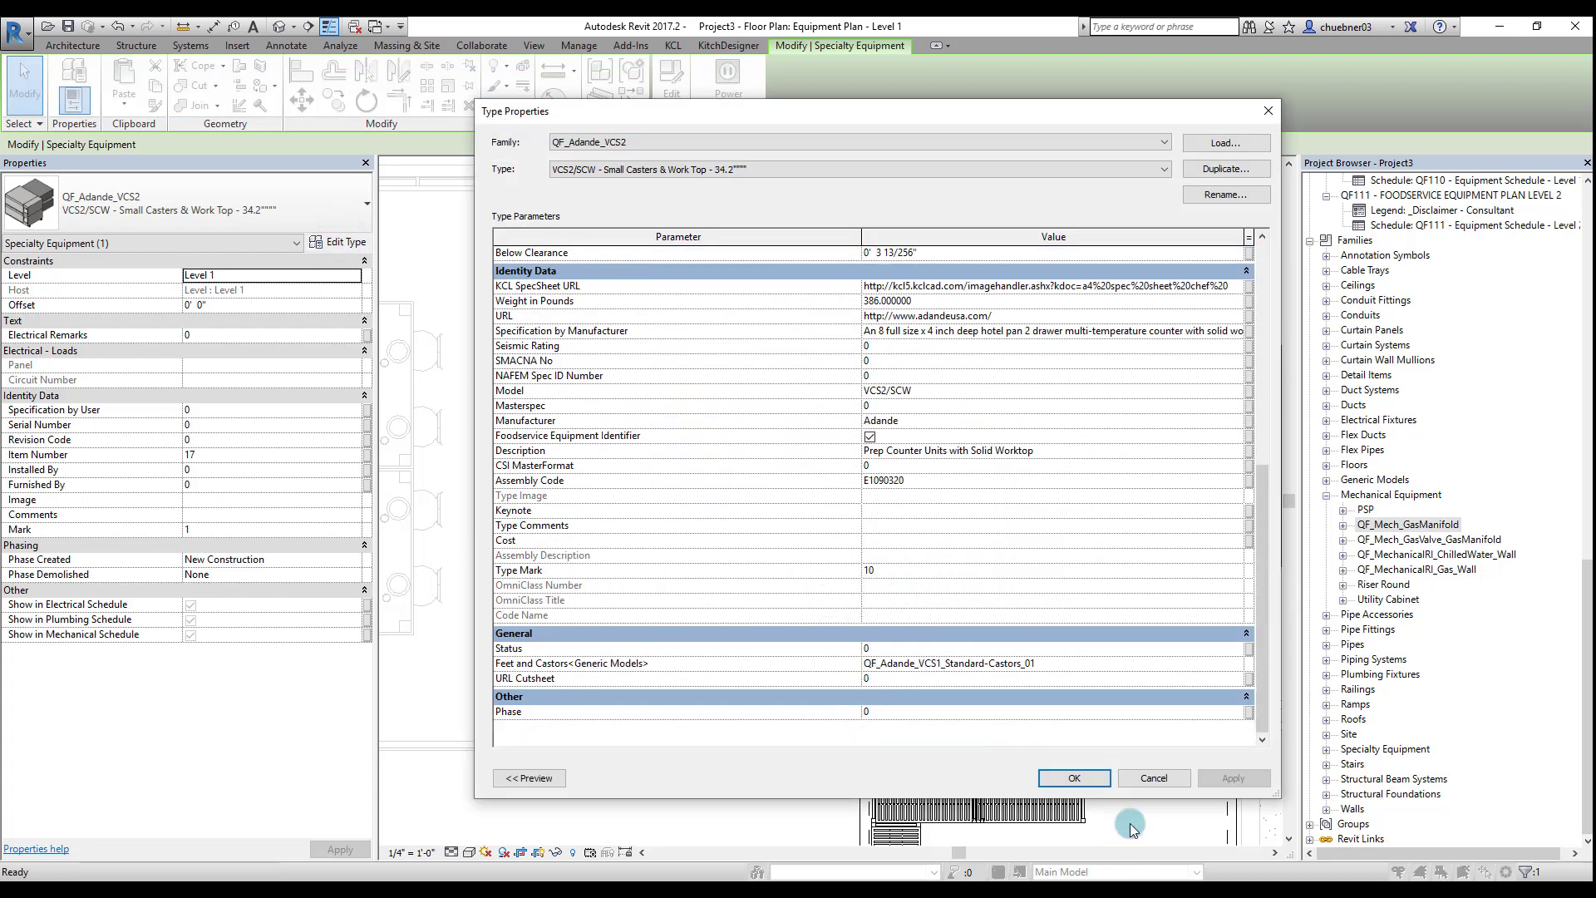
{"action": "left_click", "coordinate": [1072, 778]}
{"action": "left_click", "coordinate": [751, 348]}
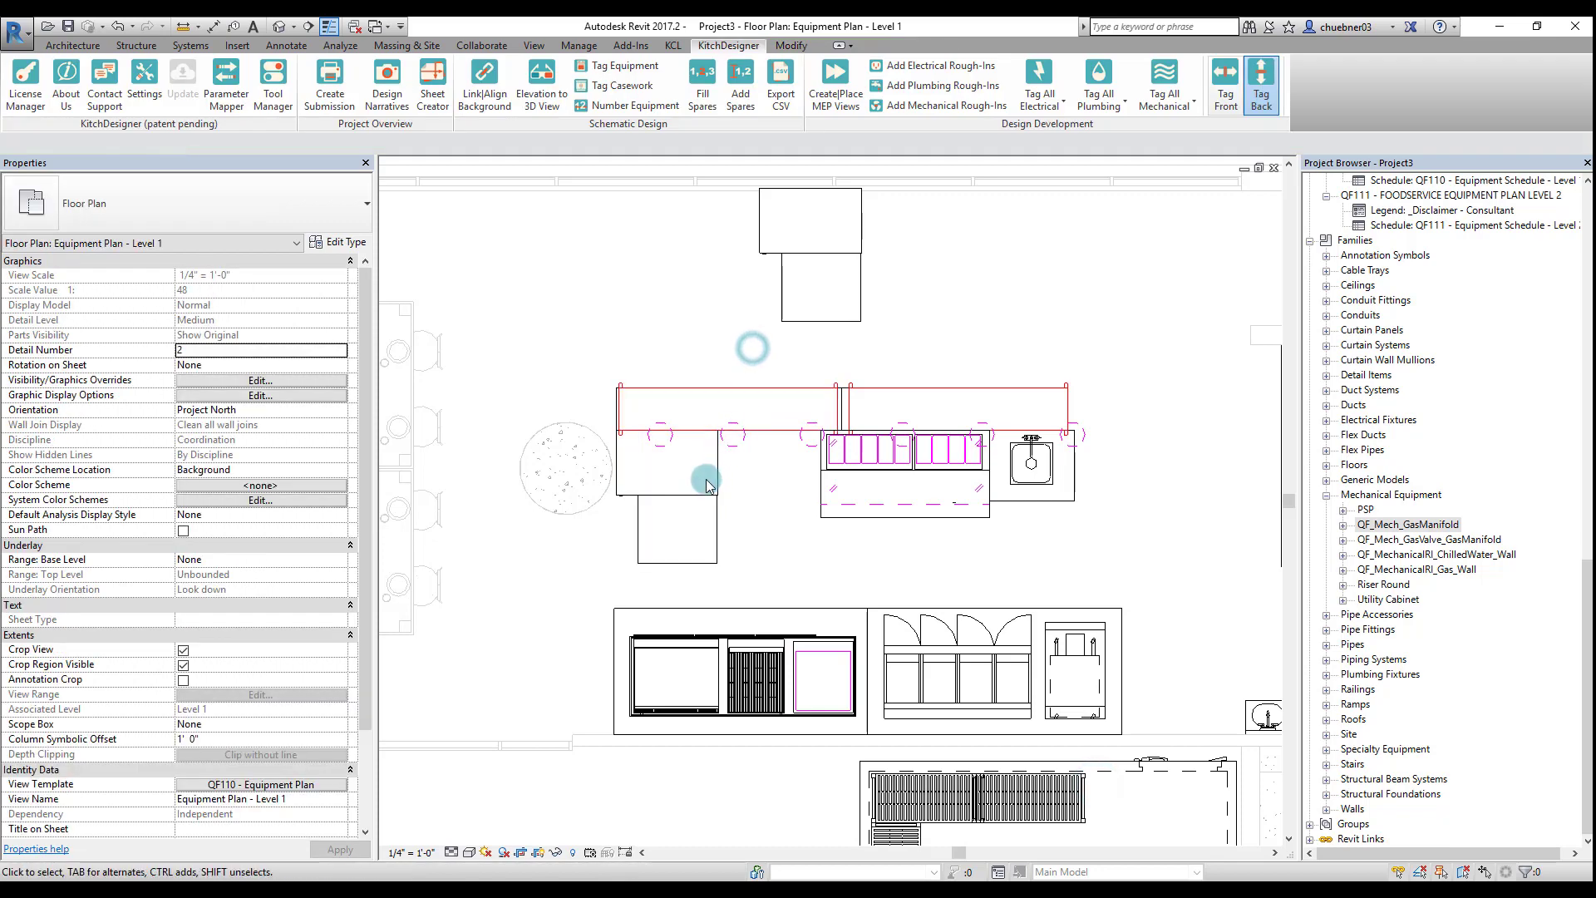
Inspect the lower Adande refrigerator's properties, Item Number 17 with Mark 1
{"action": "left_click", "coordinate": [718, 504]}
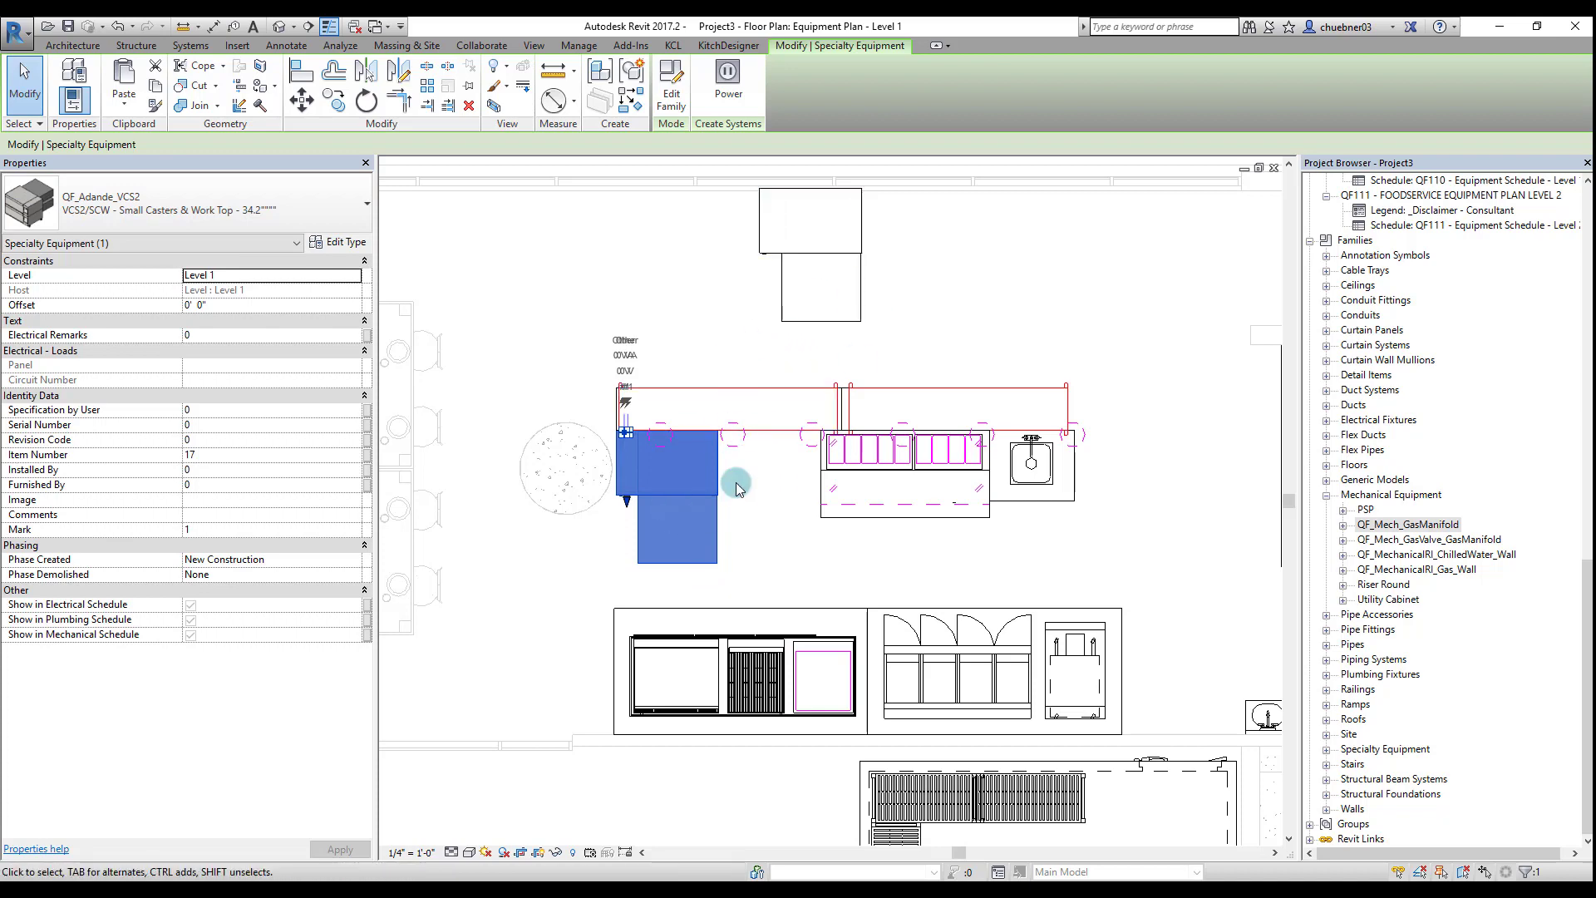
{"action": "left_click", "coordinate": [803, 546]}
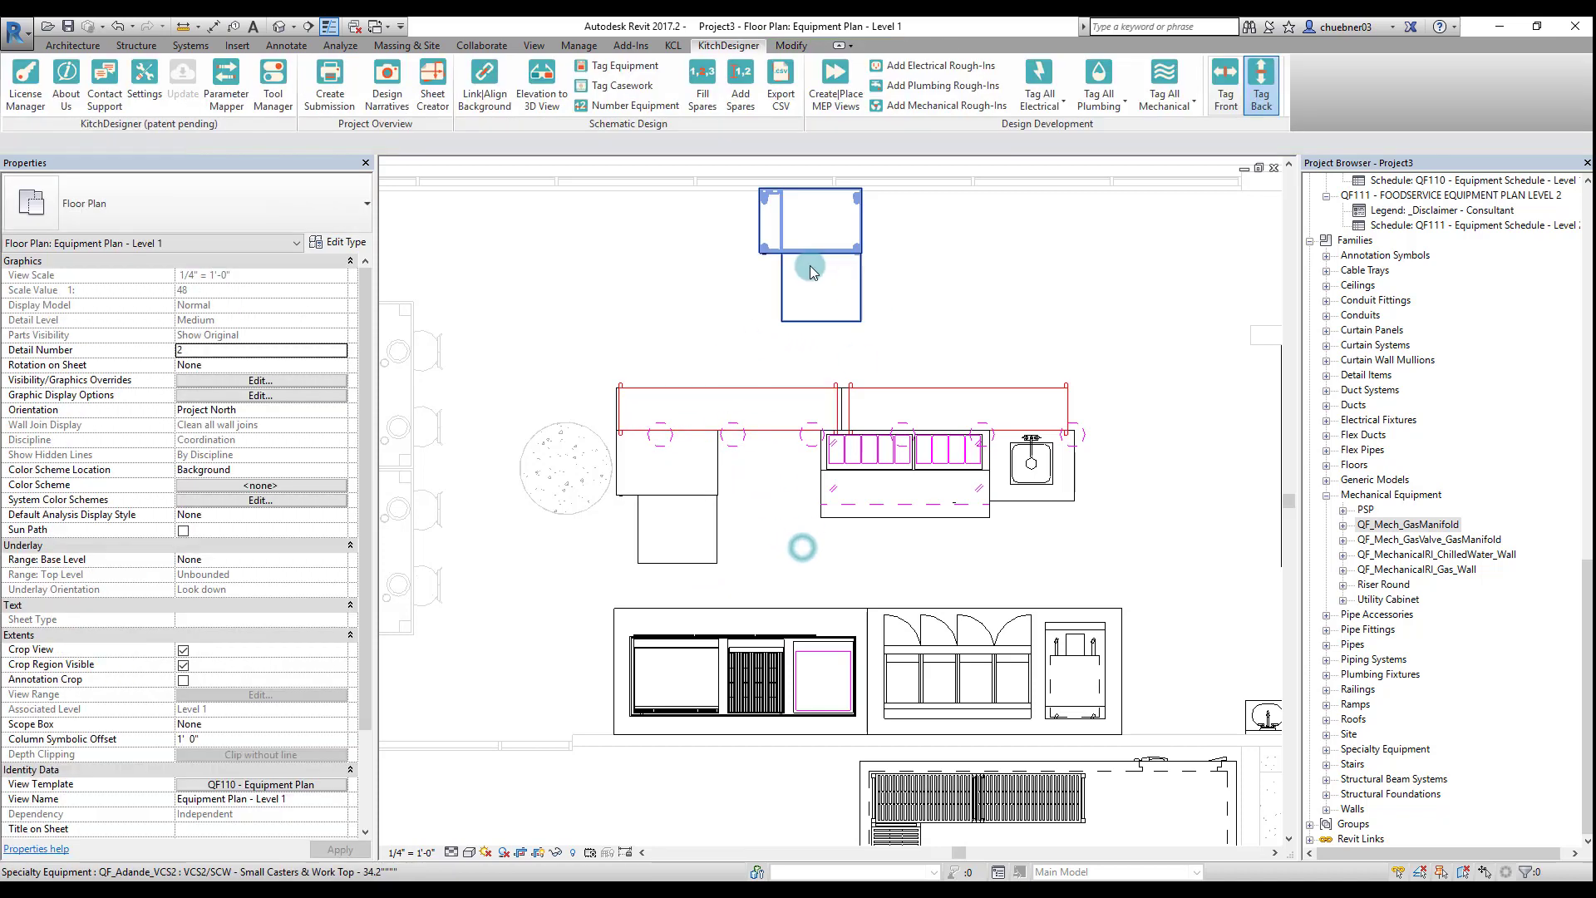
{"action": "left_click", "coordinate": [720, 527]}
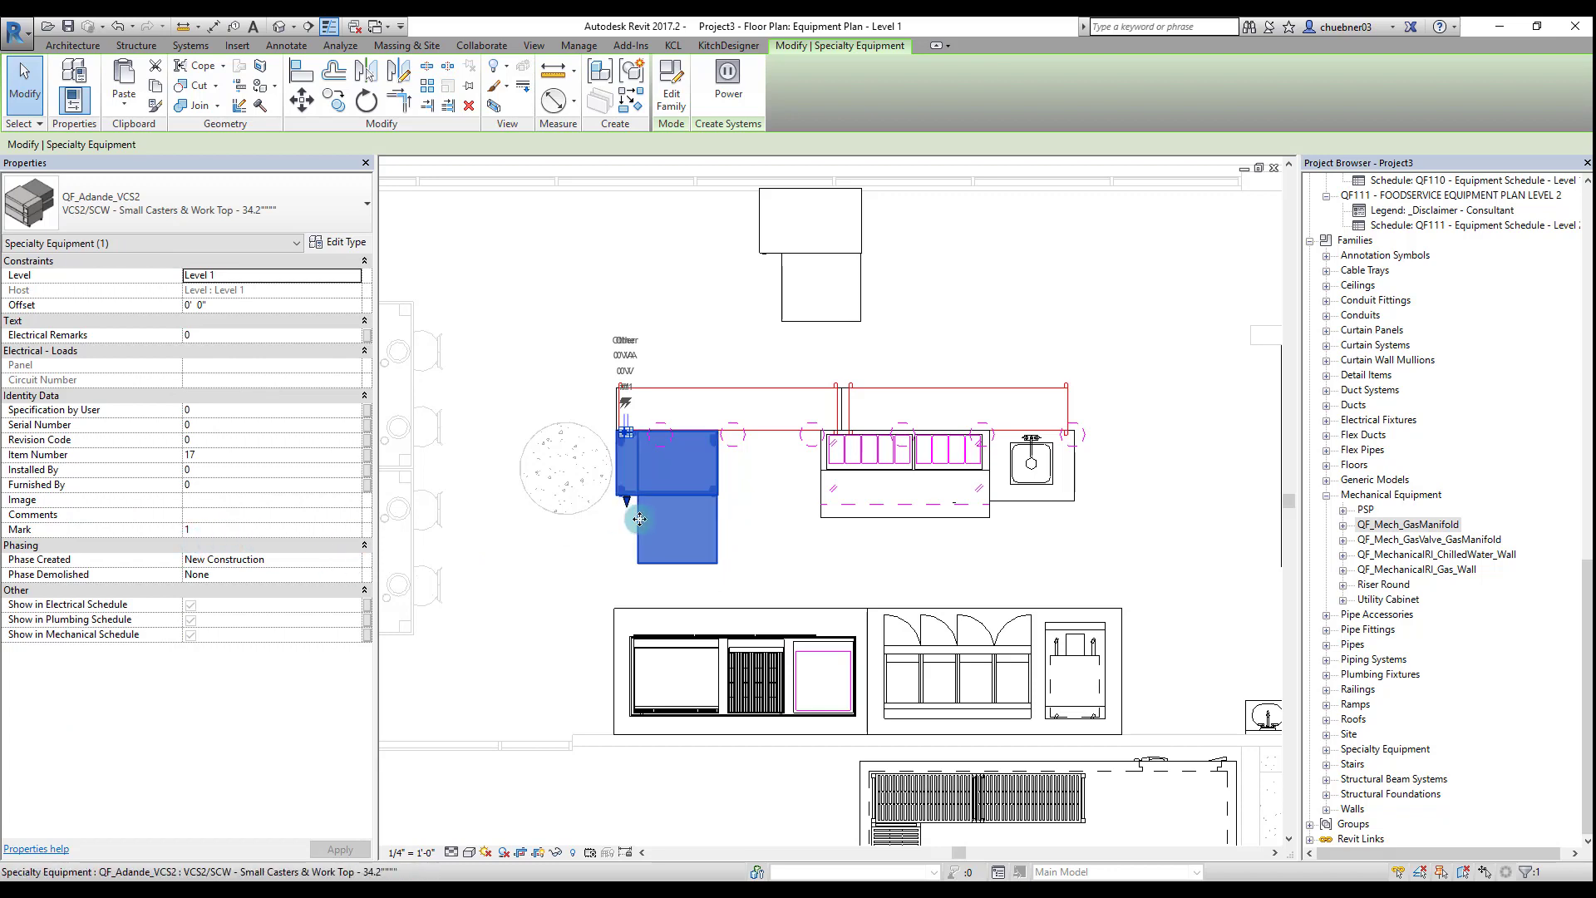
{"action": "left_click", "coordinate": [740, 324]}
Give the upper refrigerator, Item Number 18, Mark 2 and compare it with the lower unit's Mark 1
{"action": "left_click", "coordinate": [785, 289]}
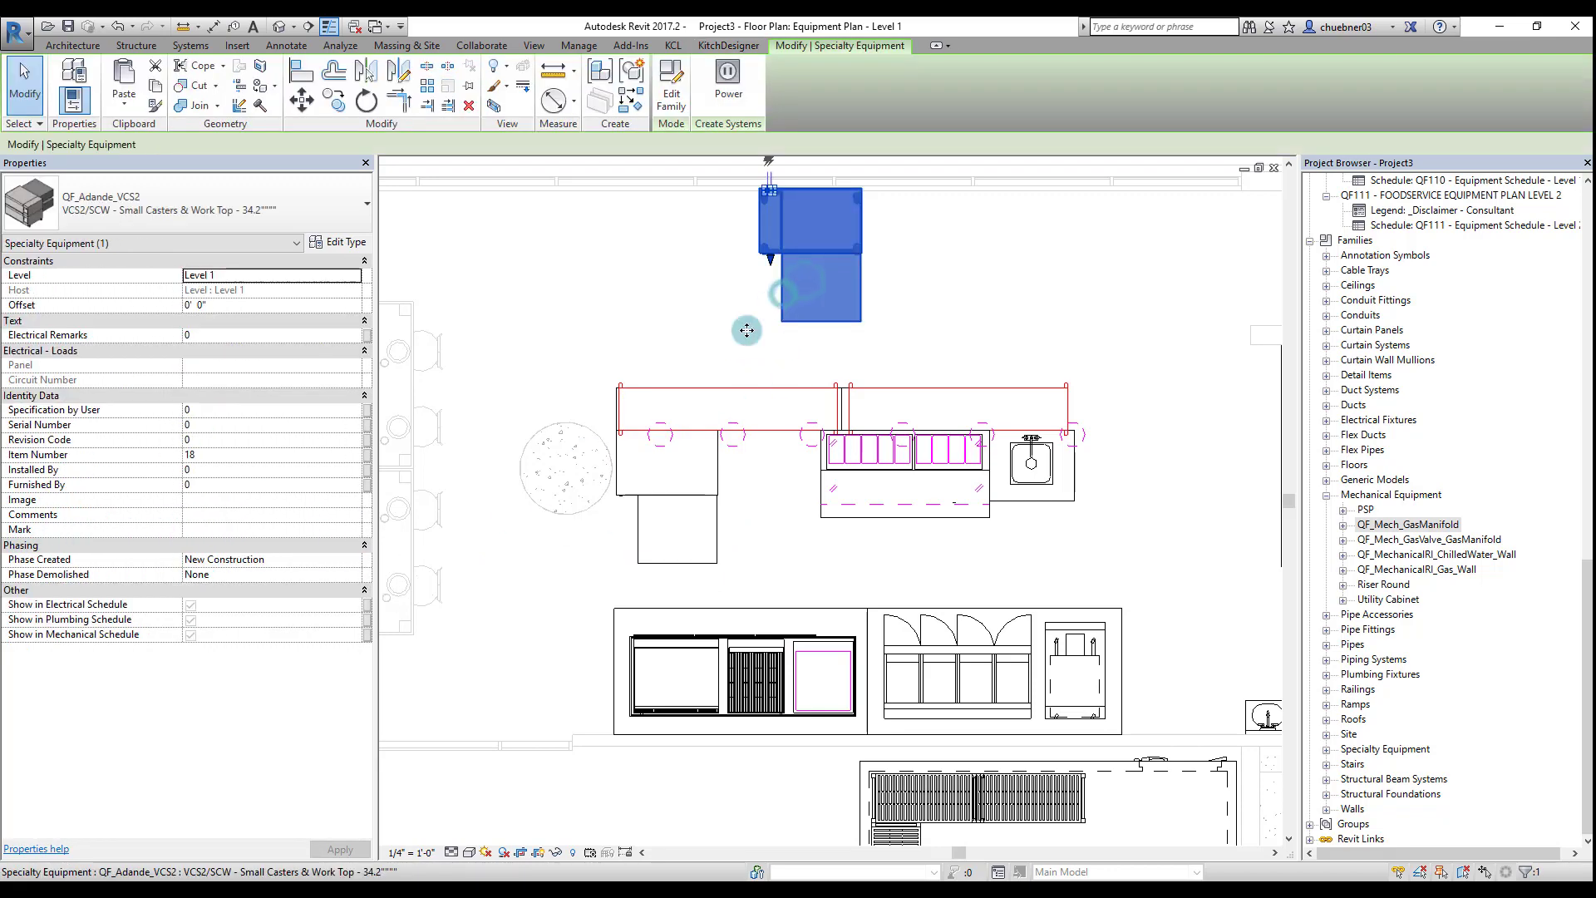
{"action": "left_click", "coordinate": [192, 531]}
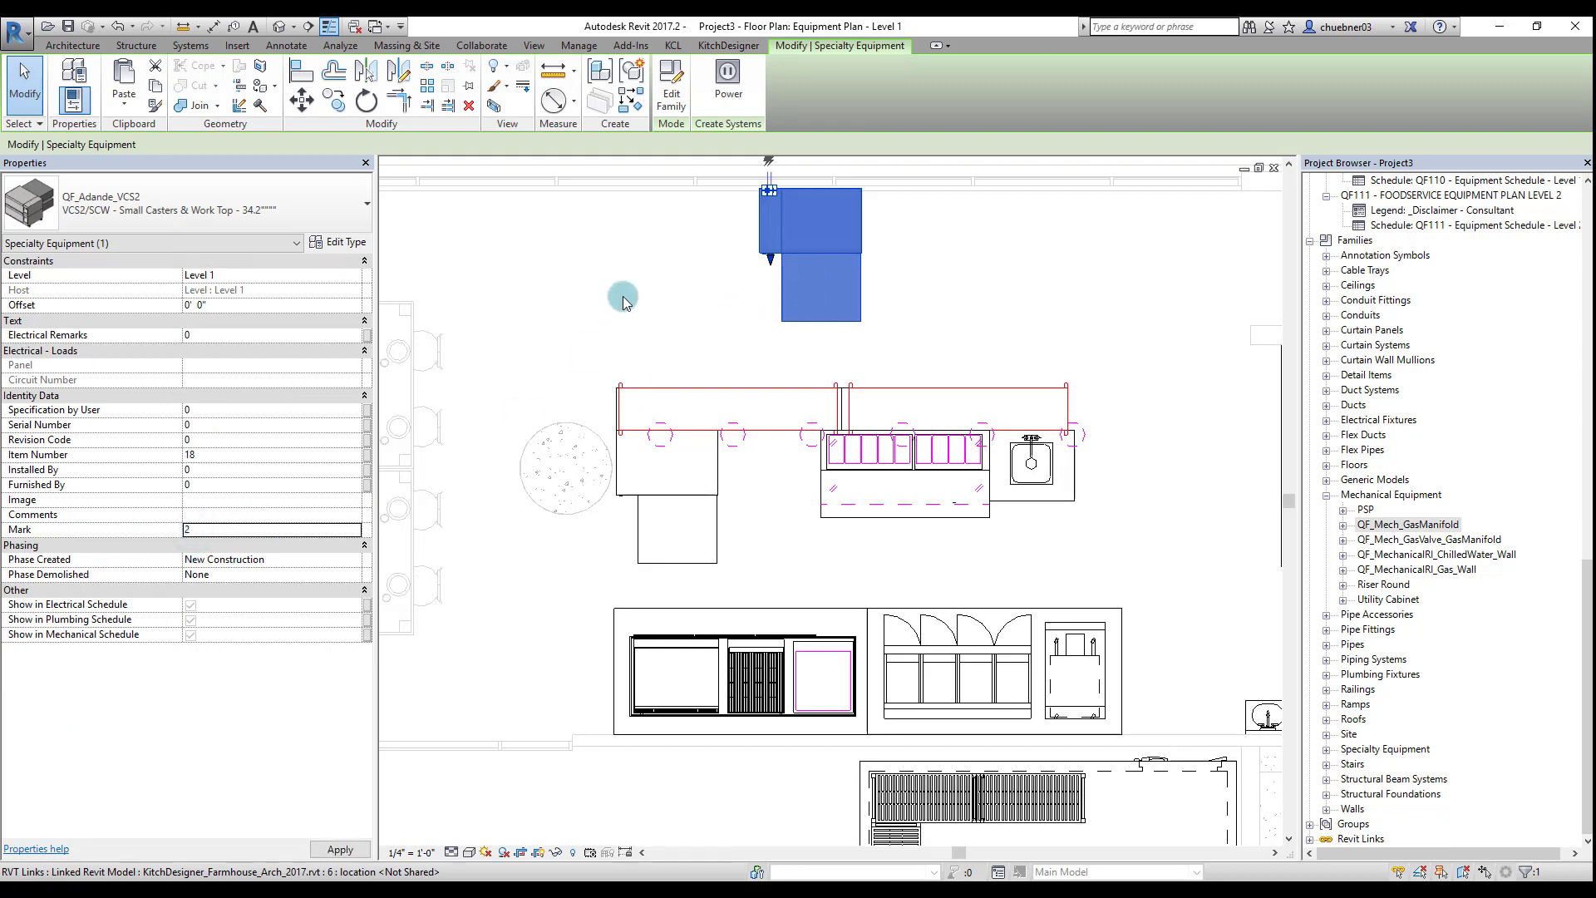
{"action": "left_click", "coordinate": [717, 502]}
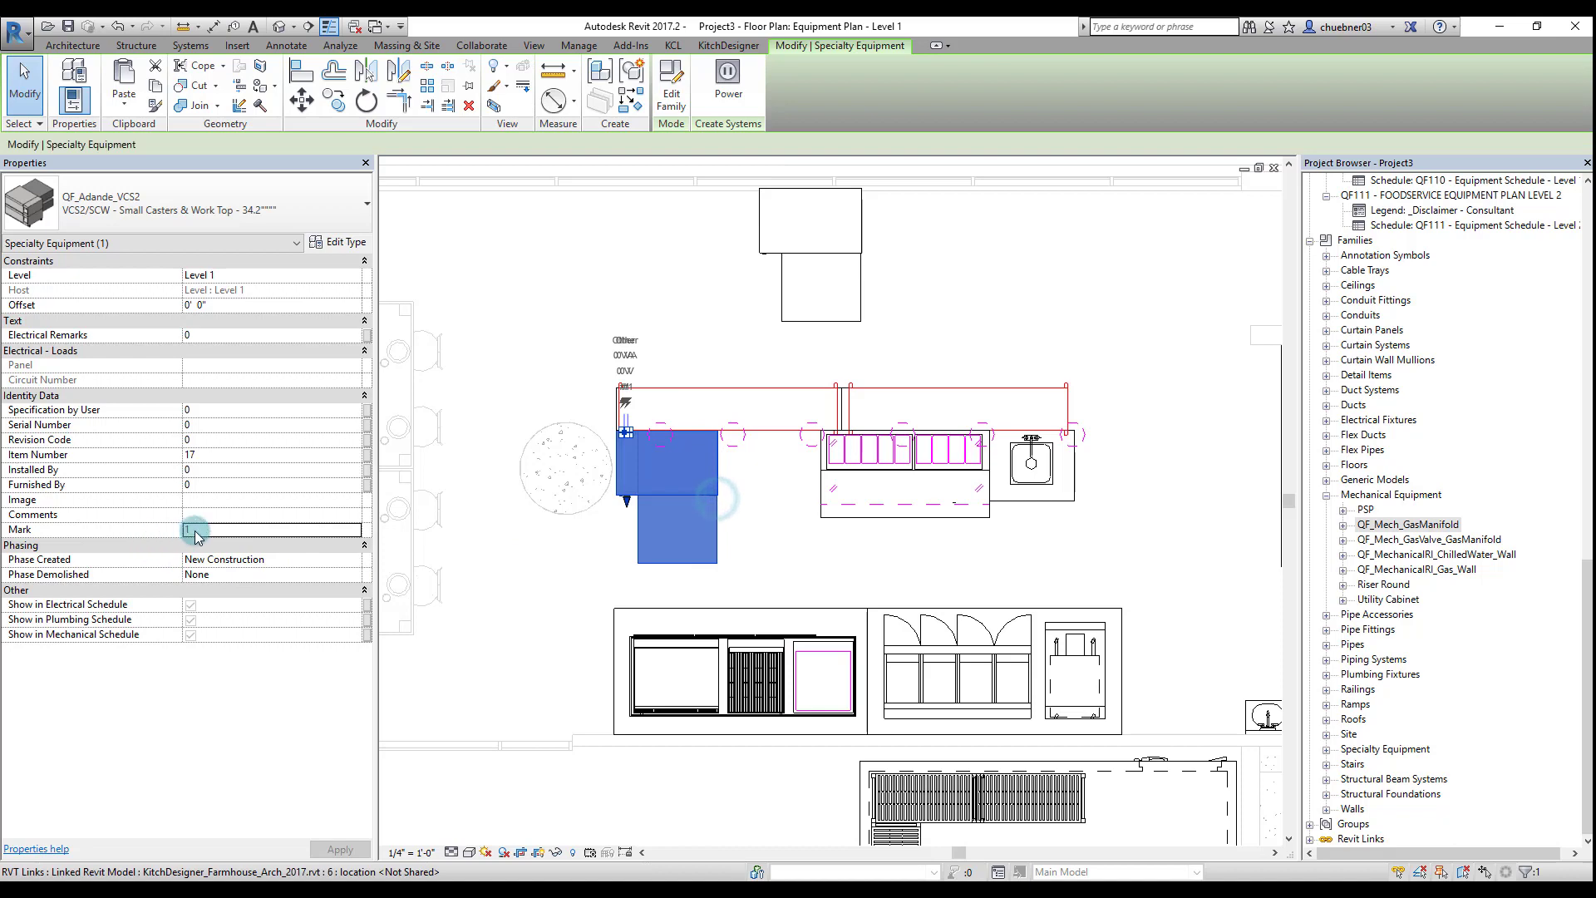
{"action": "left_click", "coordinate": [774, 574]}
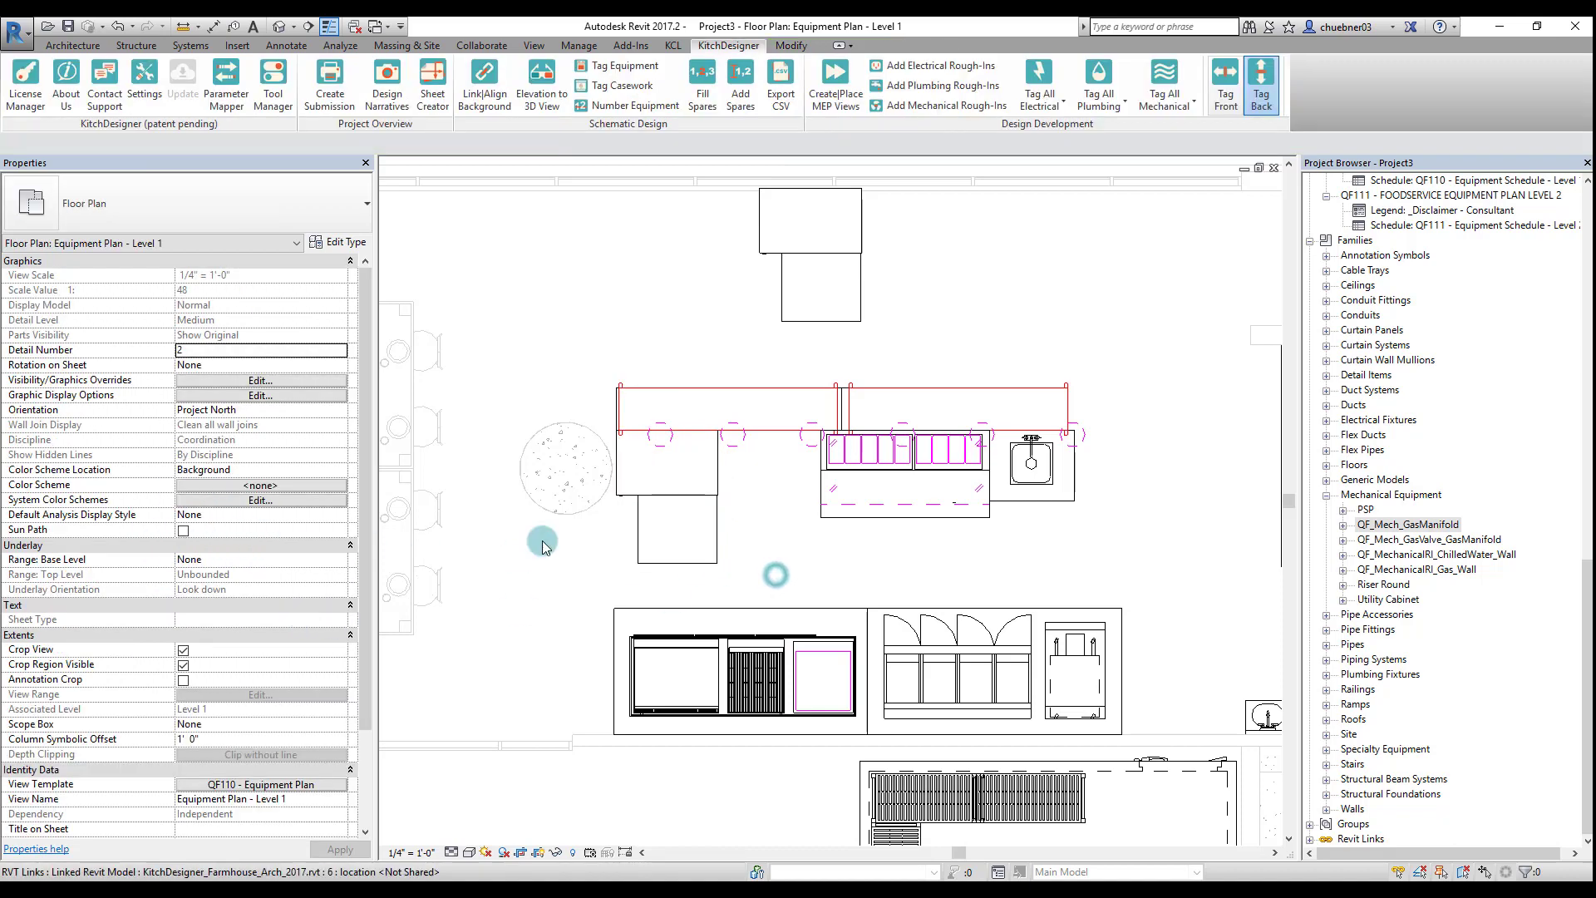
{"action": "left_click", "coordinate": [703, 565]}
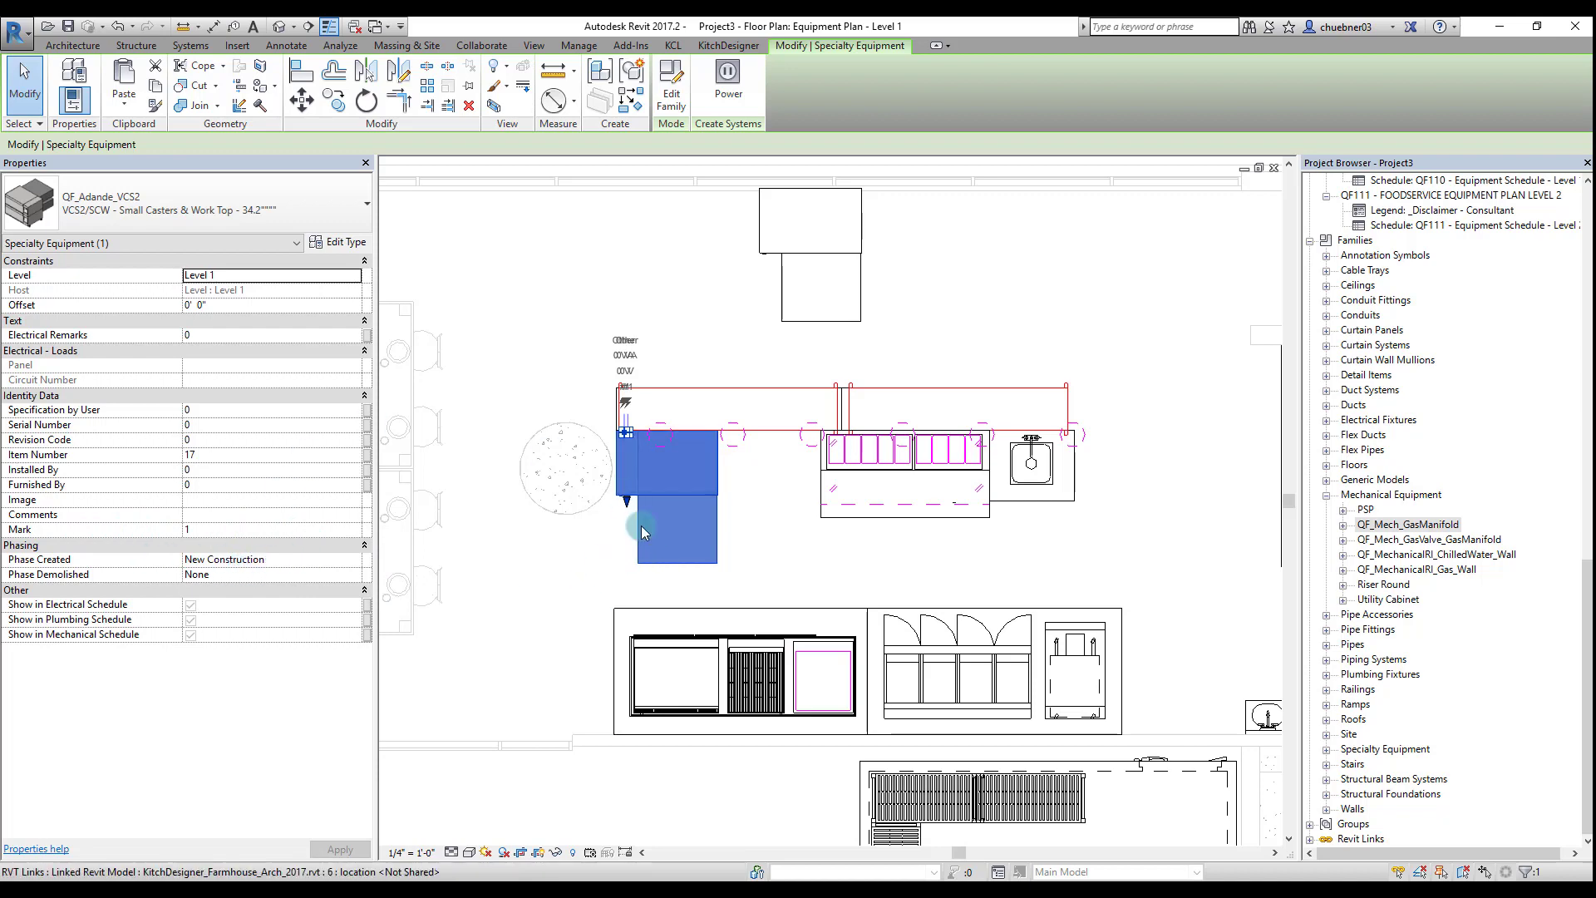
Change Item 18's Mark to 1, accept the duplicate Mark warning, and compare with Item 17
{"action": "left_click", "coordinate": [579, 575]}
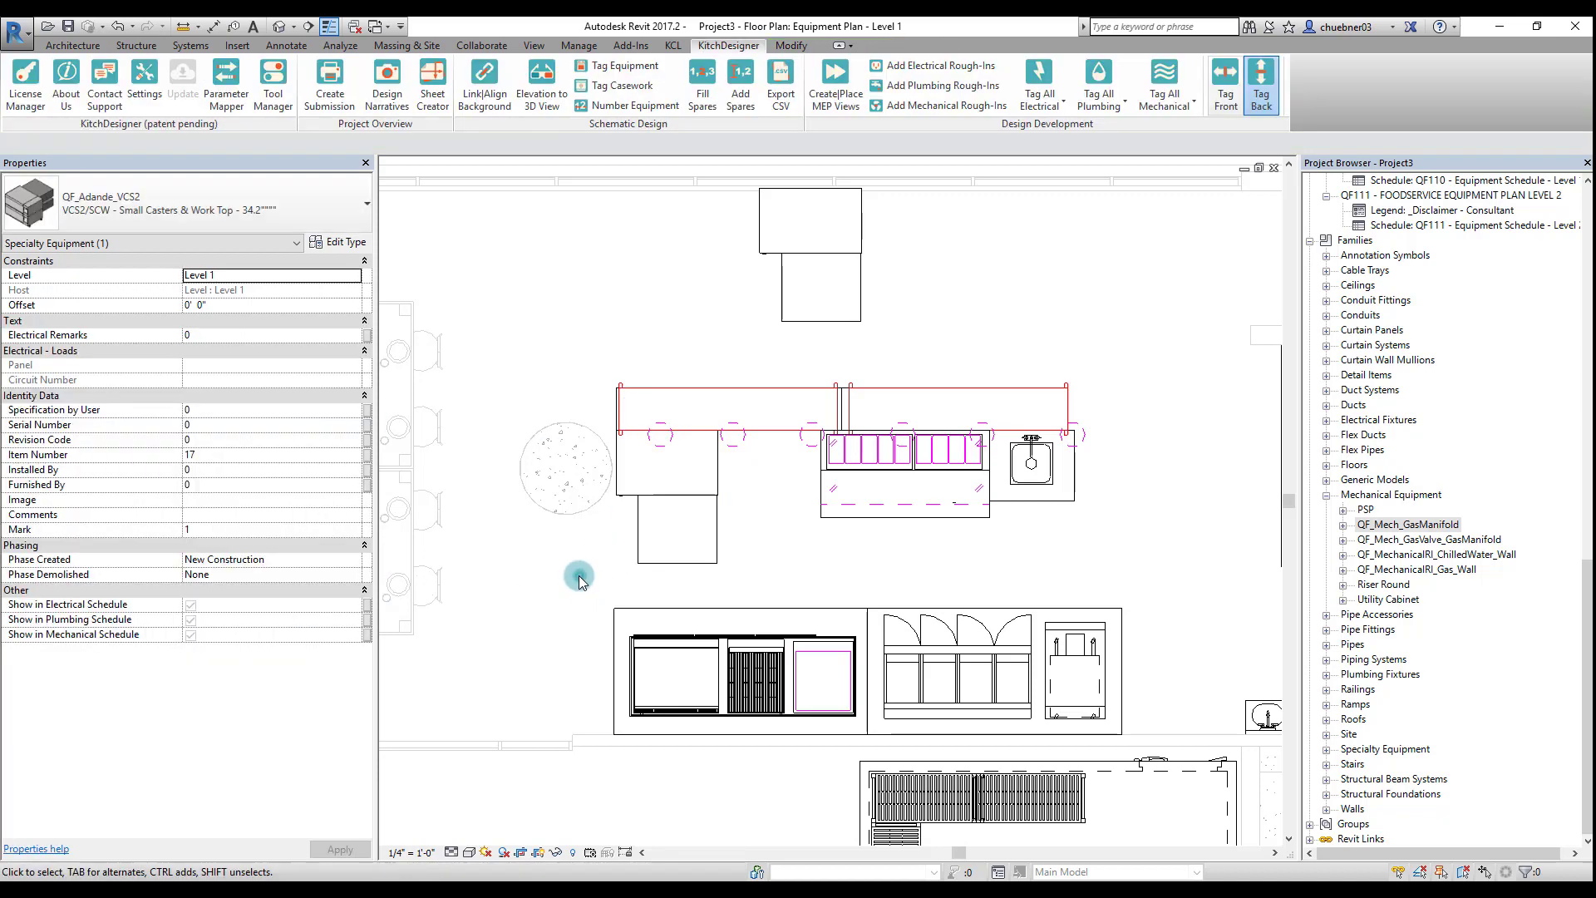
{"action": "left_click", "coordinate": [643, 528]}
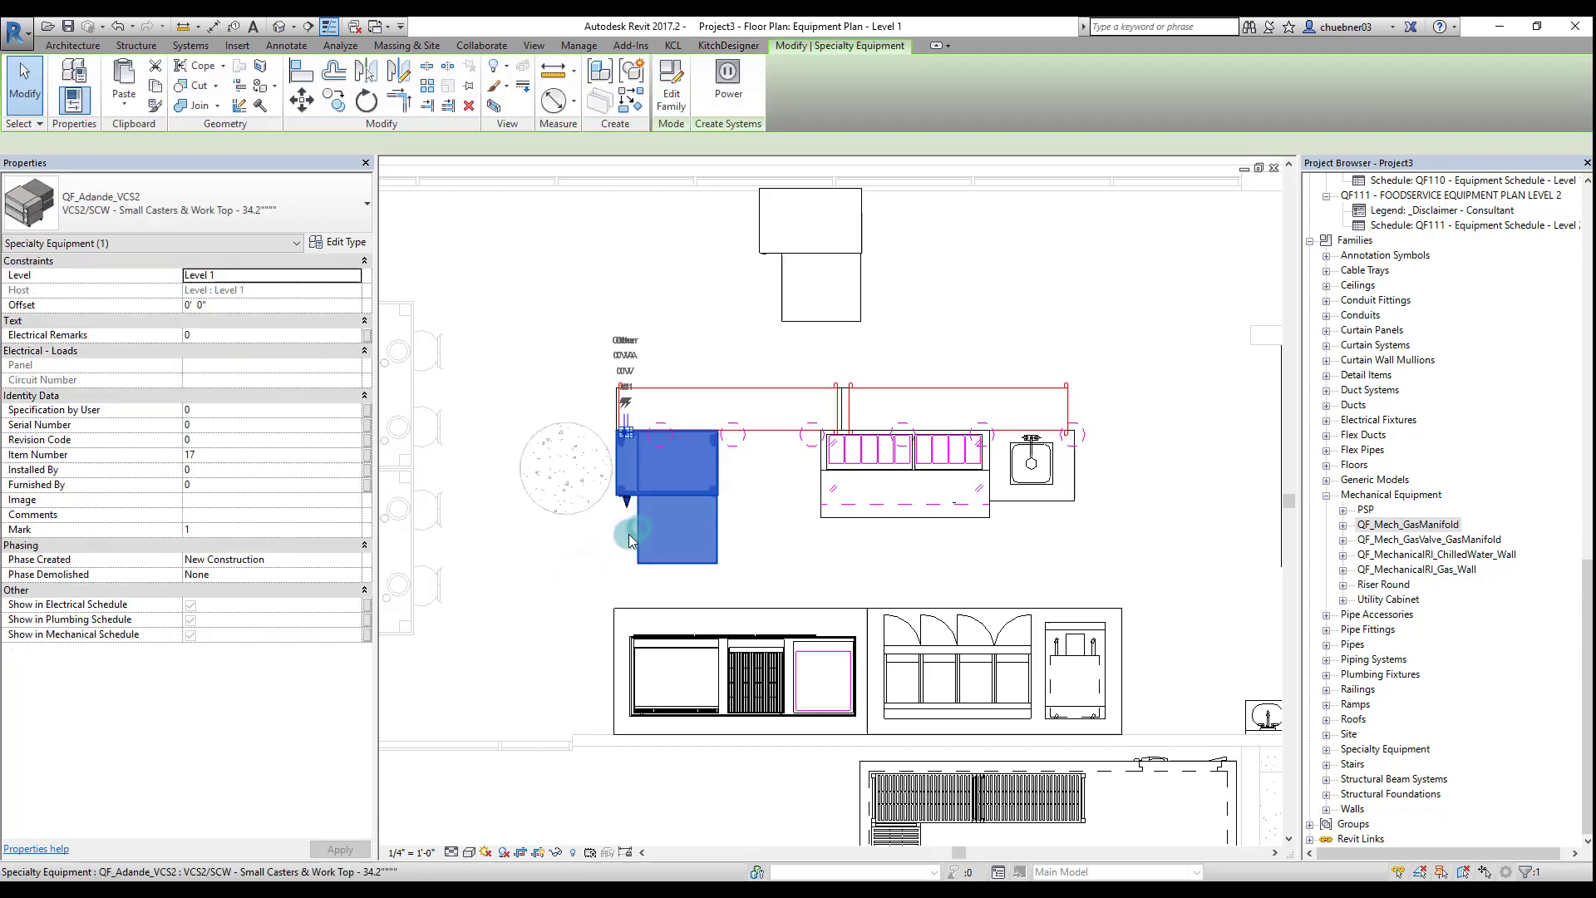
{"action": "left_click", "coordinate": [889, 286]}
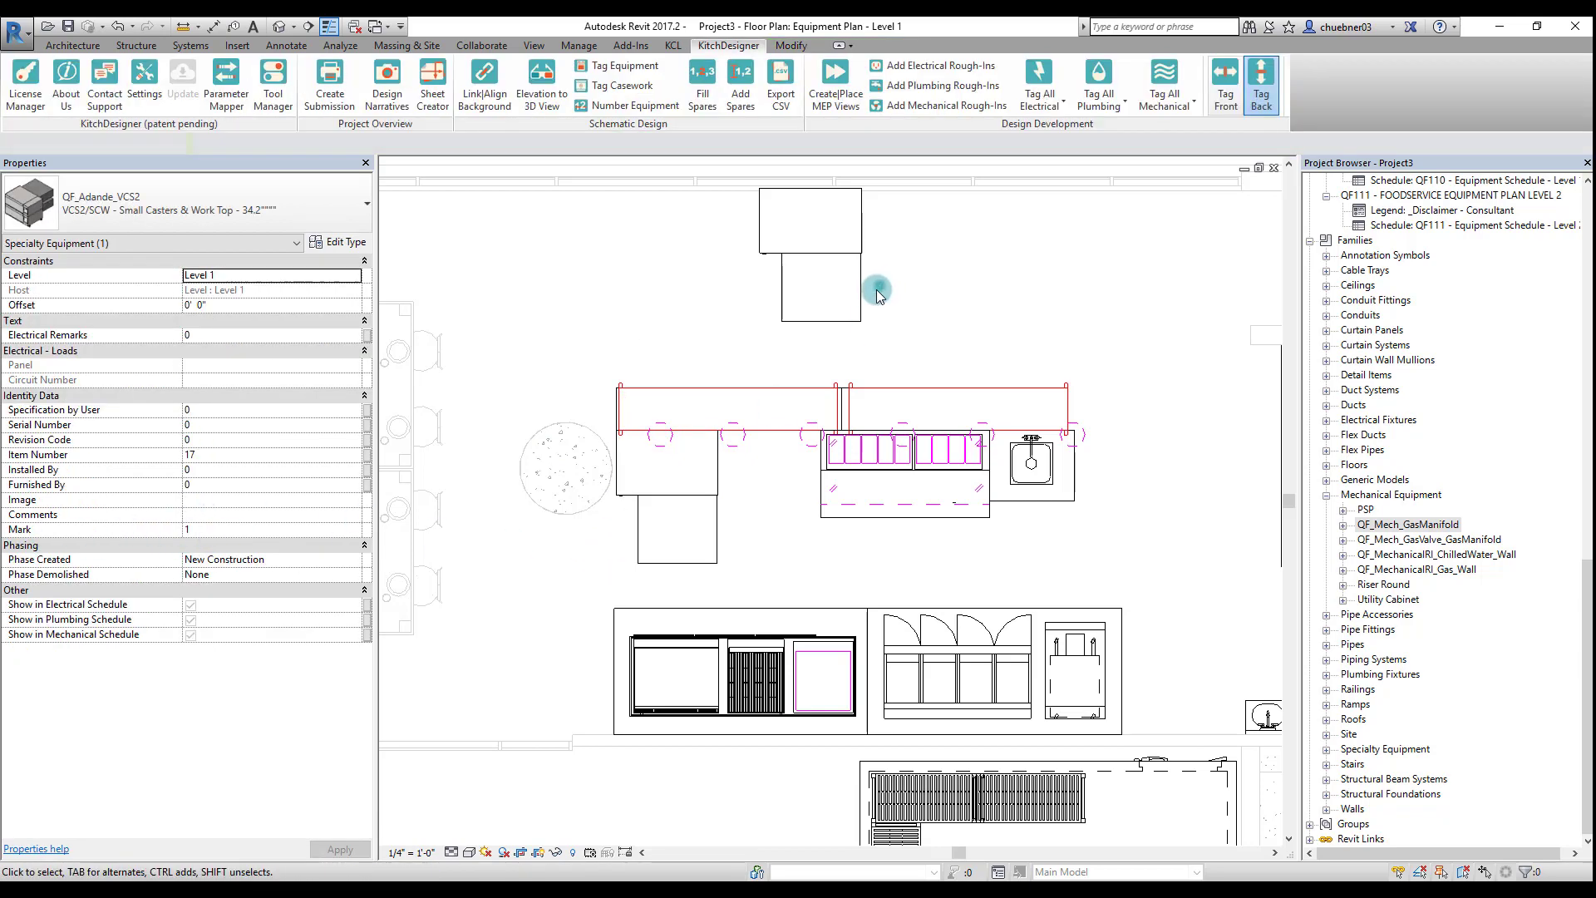
{"action": "left_click", "coordinate": [876, 289]}
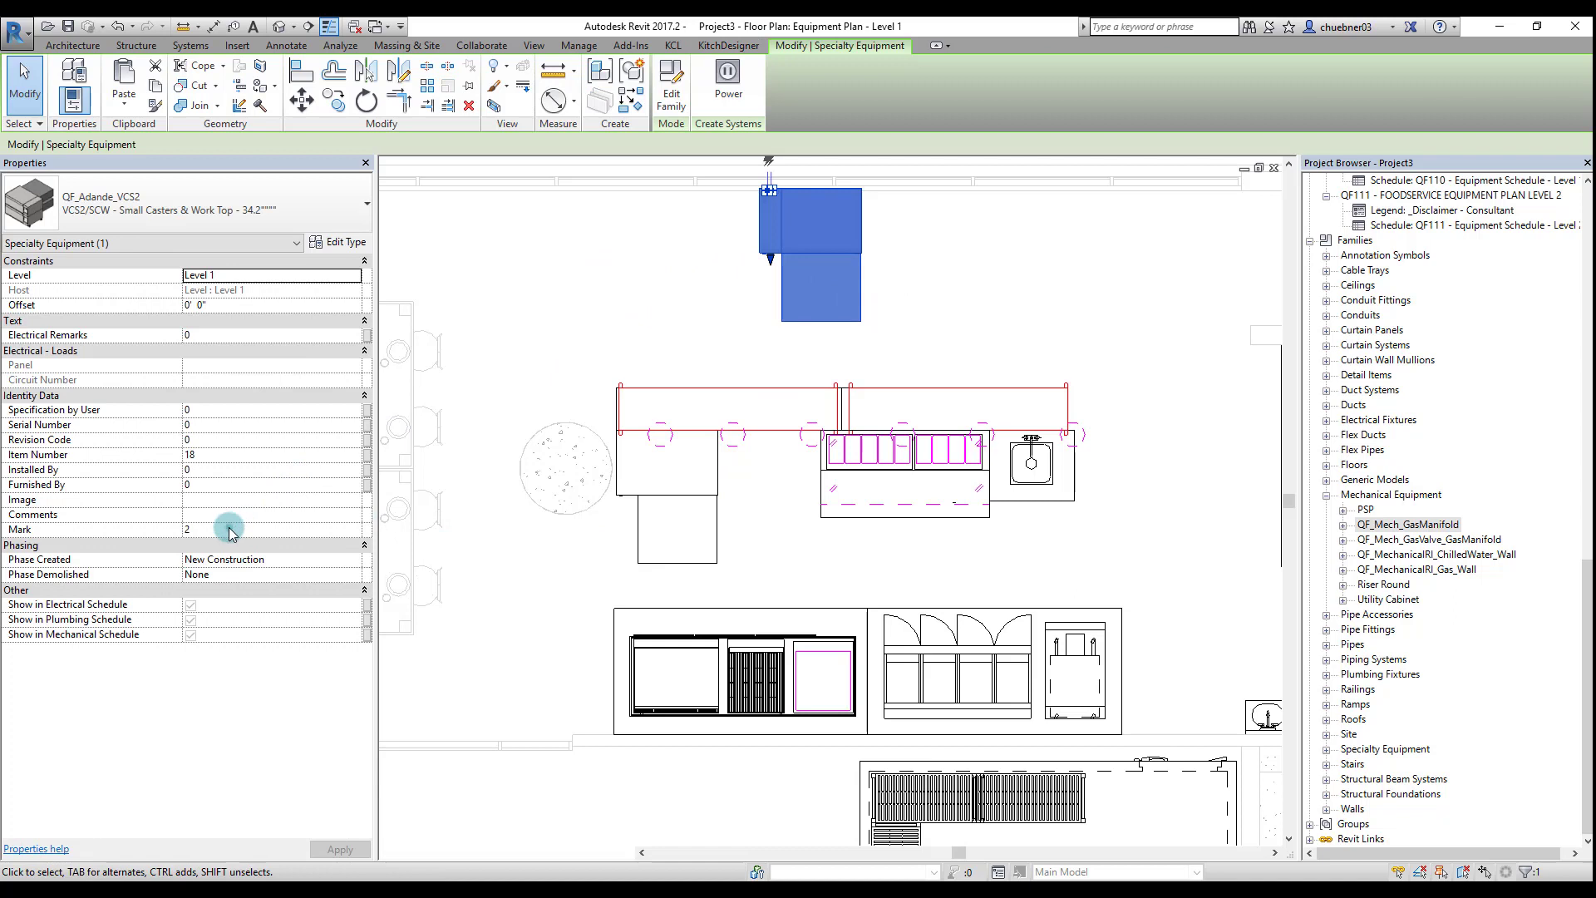
{"action": "left_click", "coordinate": [233, 529]}
{"action": "type", "text": "1"}
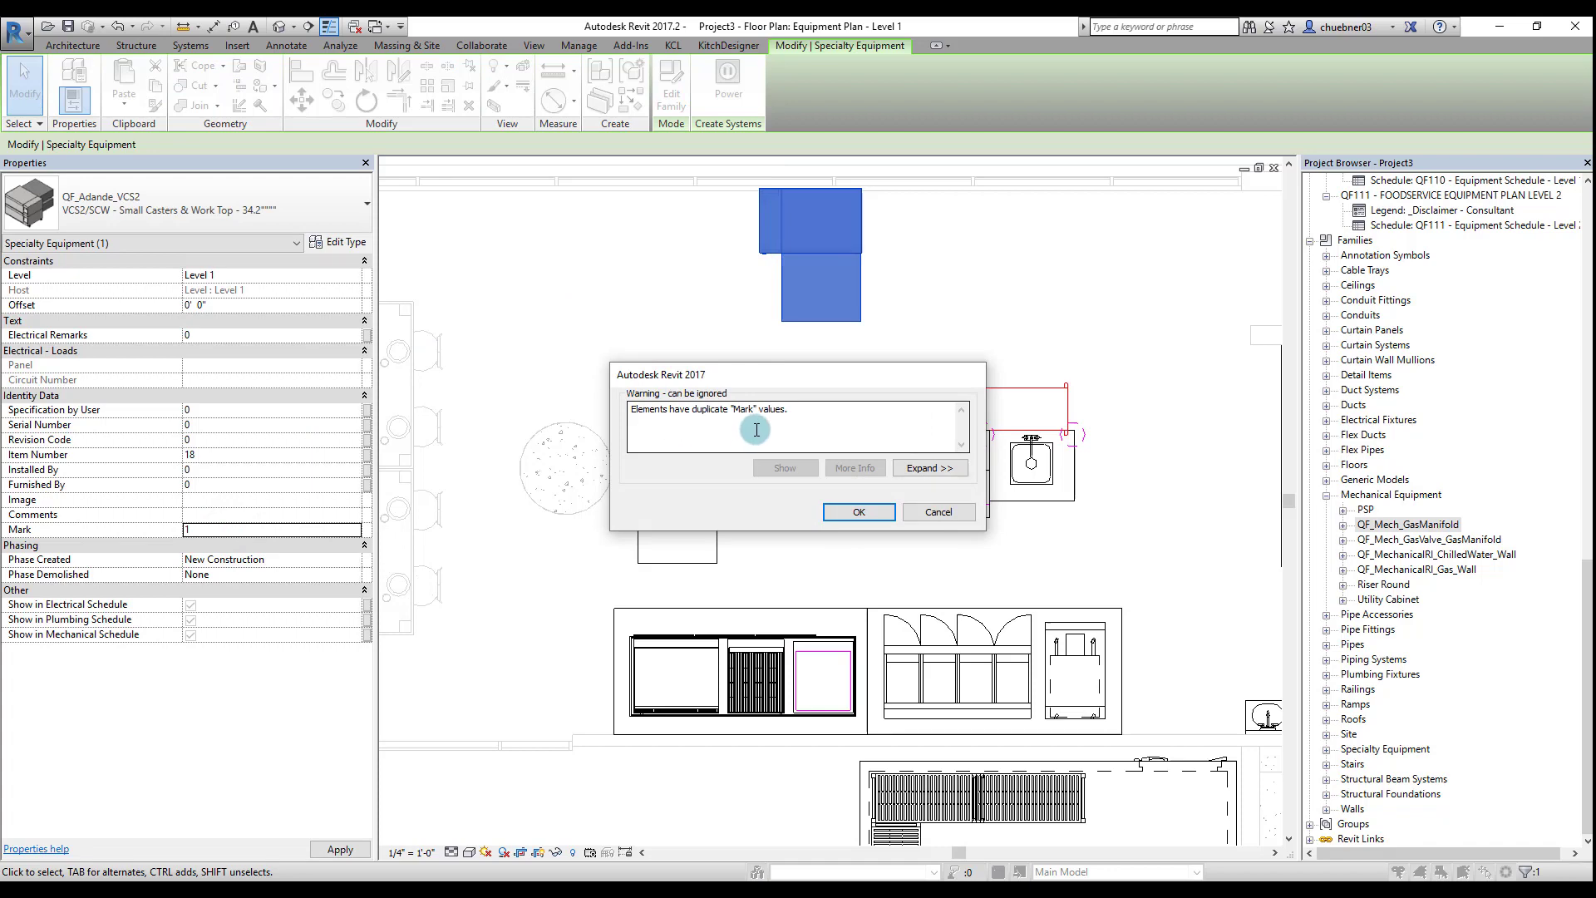
{"action": "left_click", "coordinate": [845, 512]}
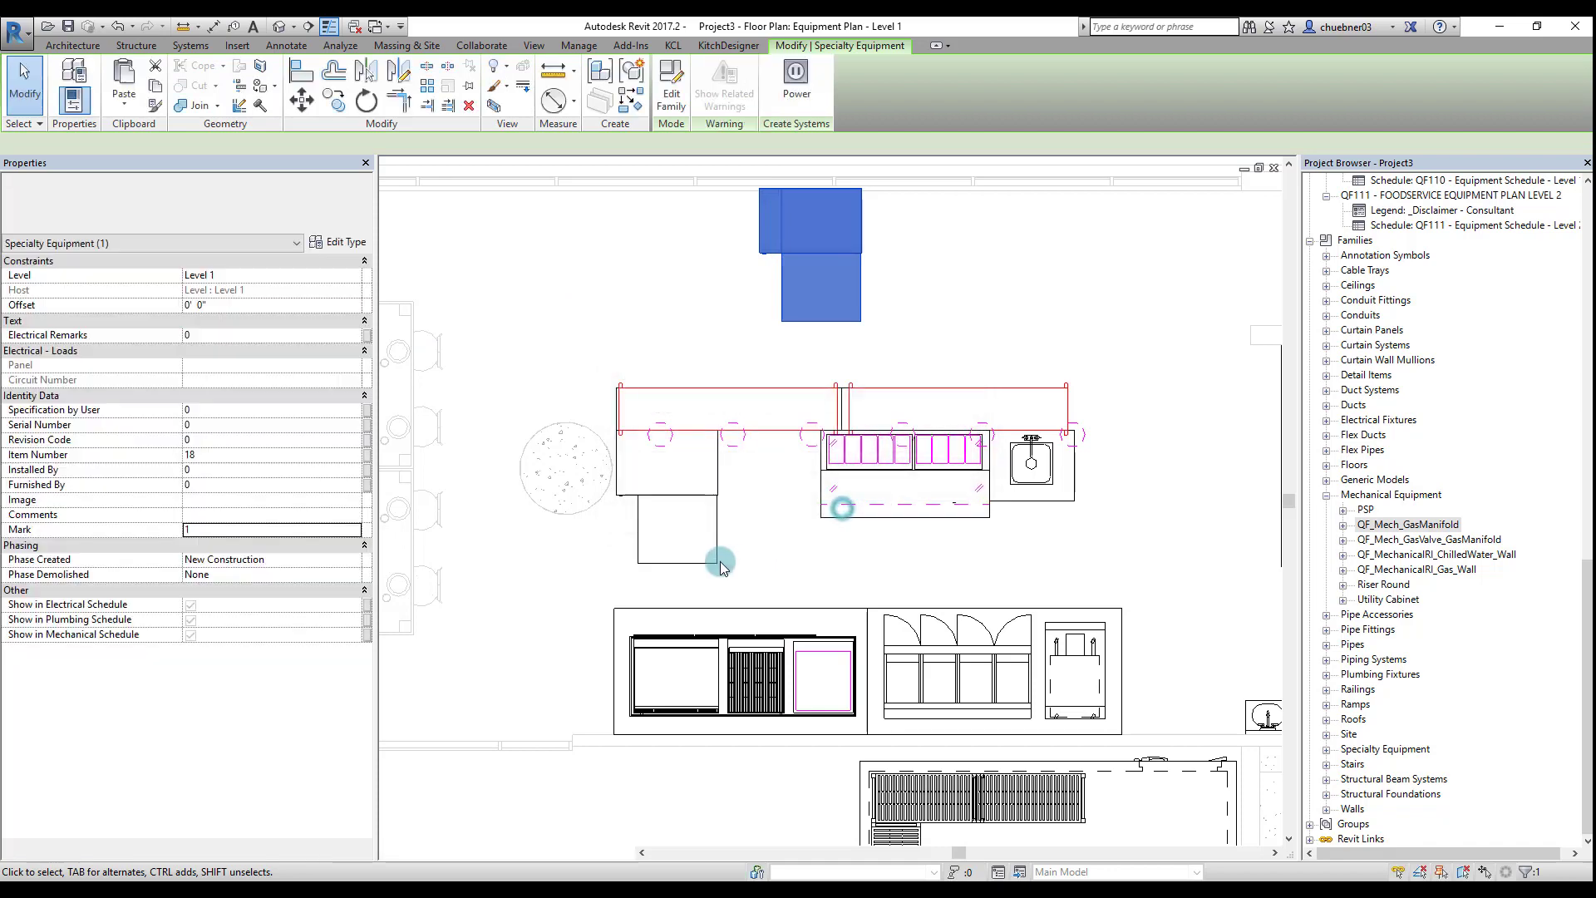
{"action": "left_click", "coordinate": [710, 557]}
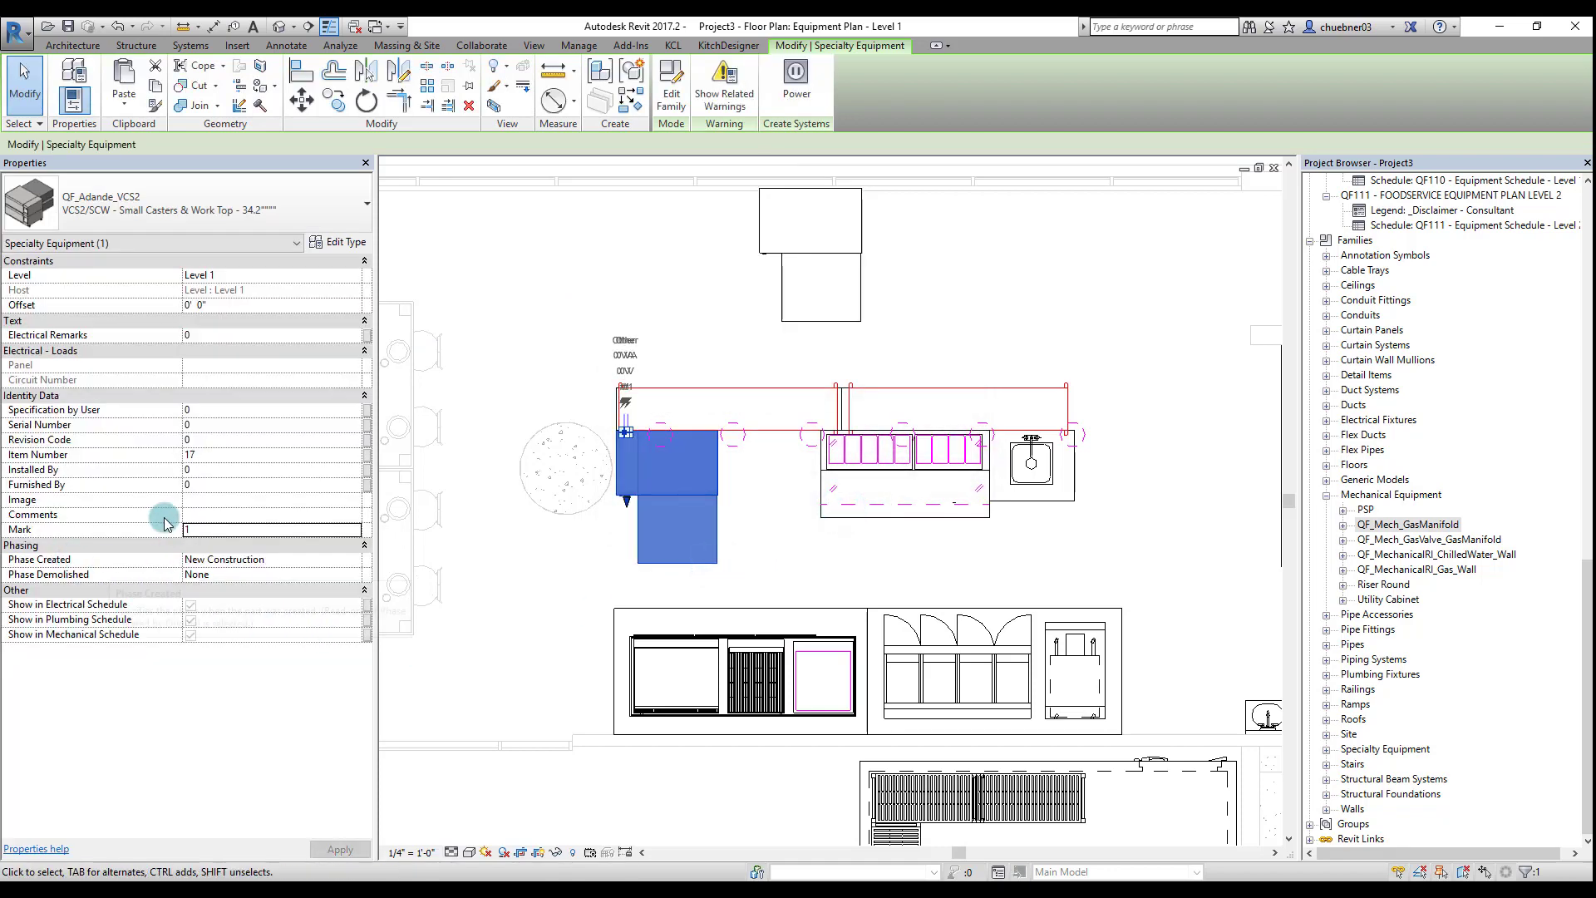
In QF110 - Equipment Schedule - Level 1, select the Delfield 18672PTL counter (Item 19, 1610 VA, 115 V)
{"action": "left_click", "coordinate": [773, 575]}
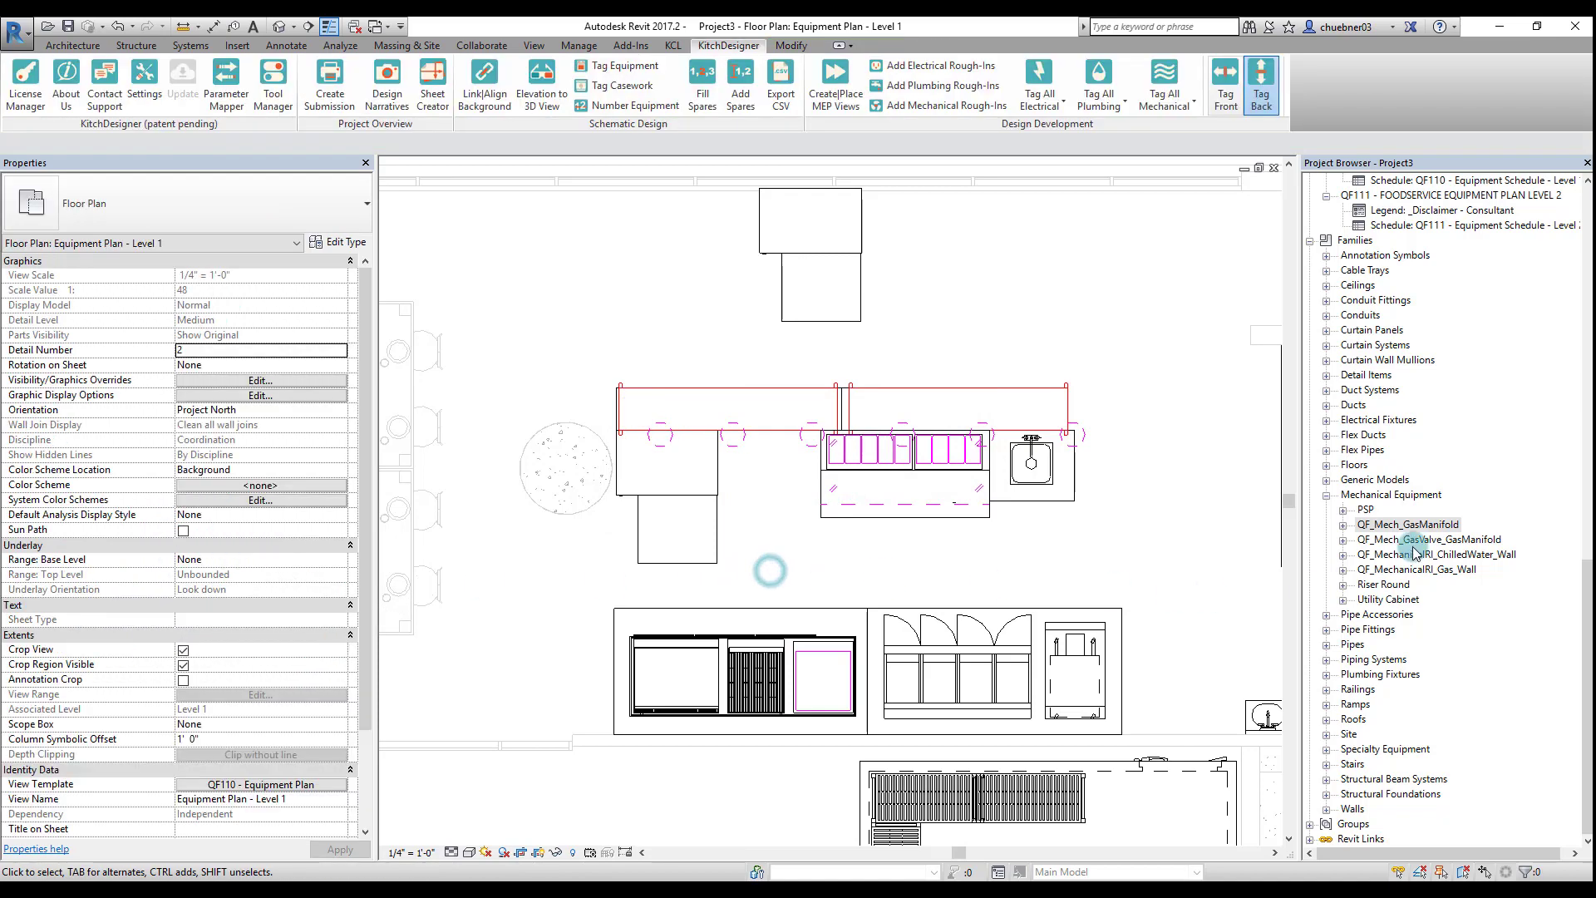
{"action": "left_click_drag", "start_coordinate": [1586, 636], "coordinate": [1546, 381]}
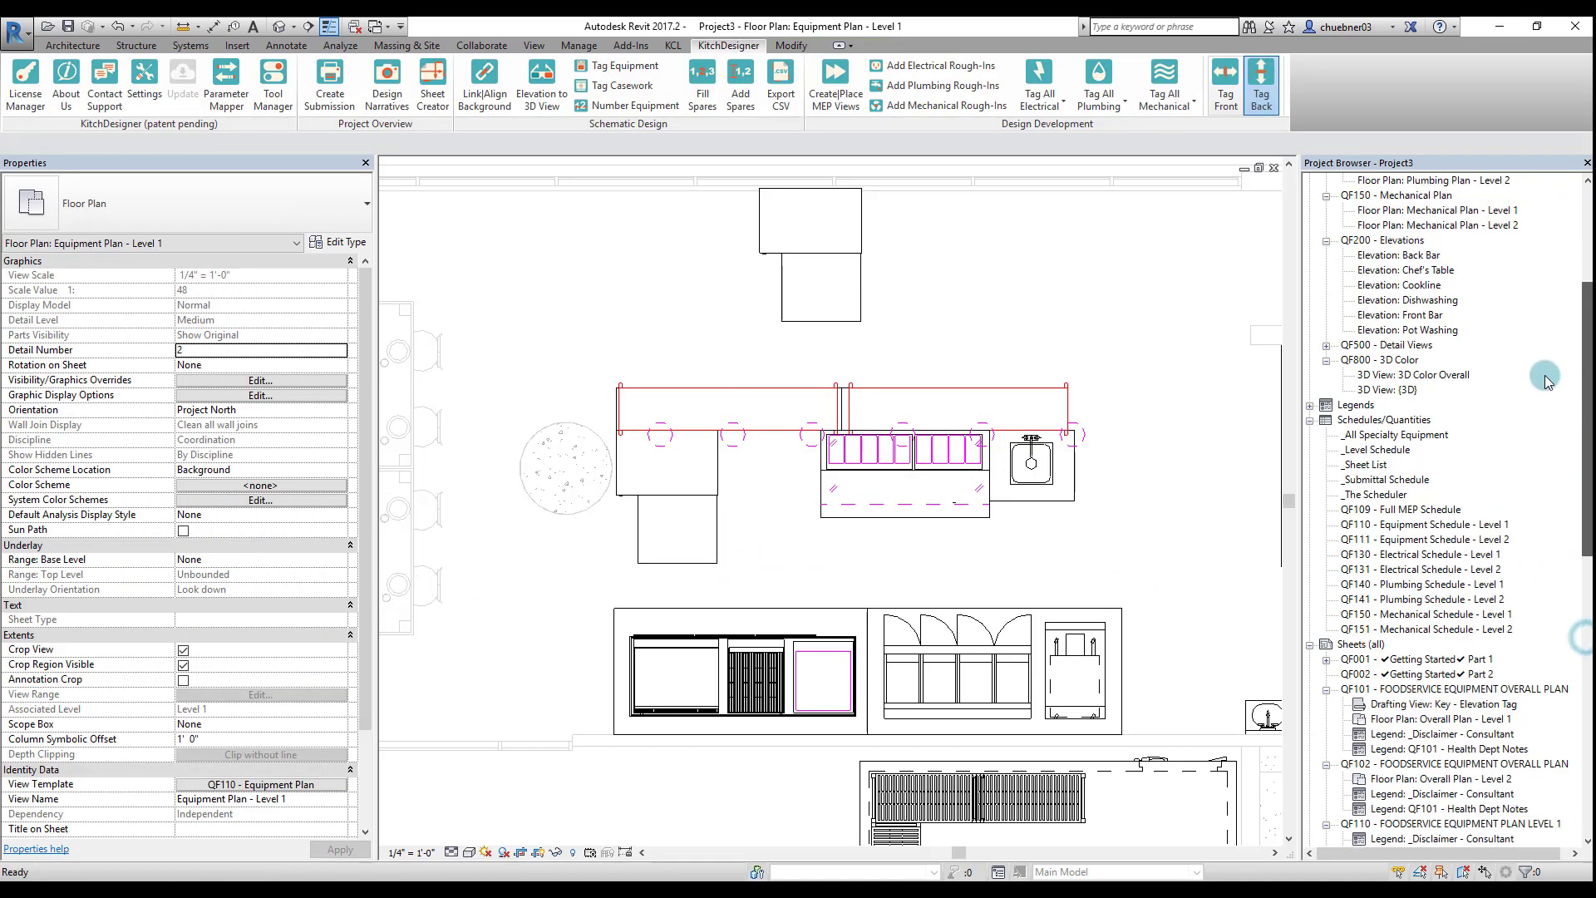
{"action": "left_click", "coordinate": [1414, 524]}
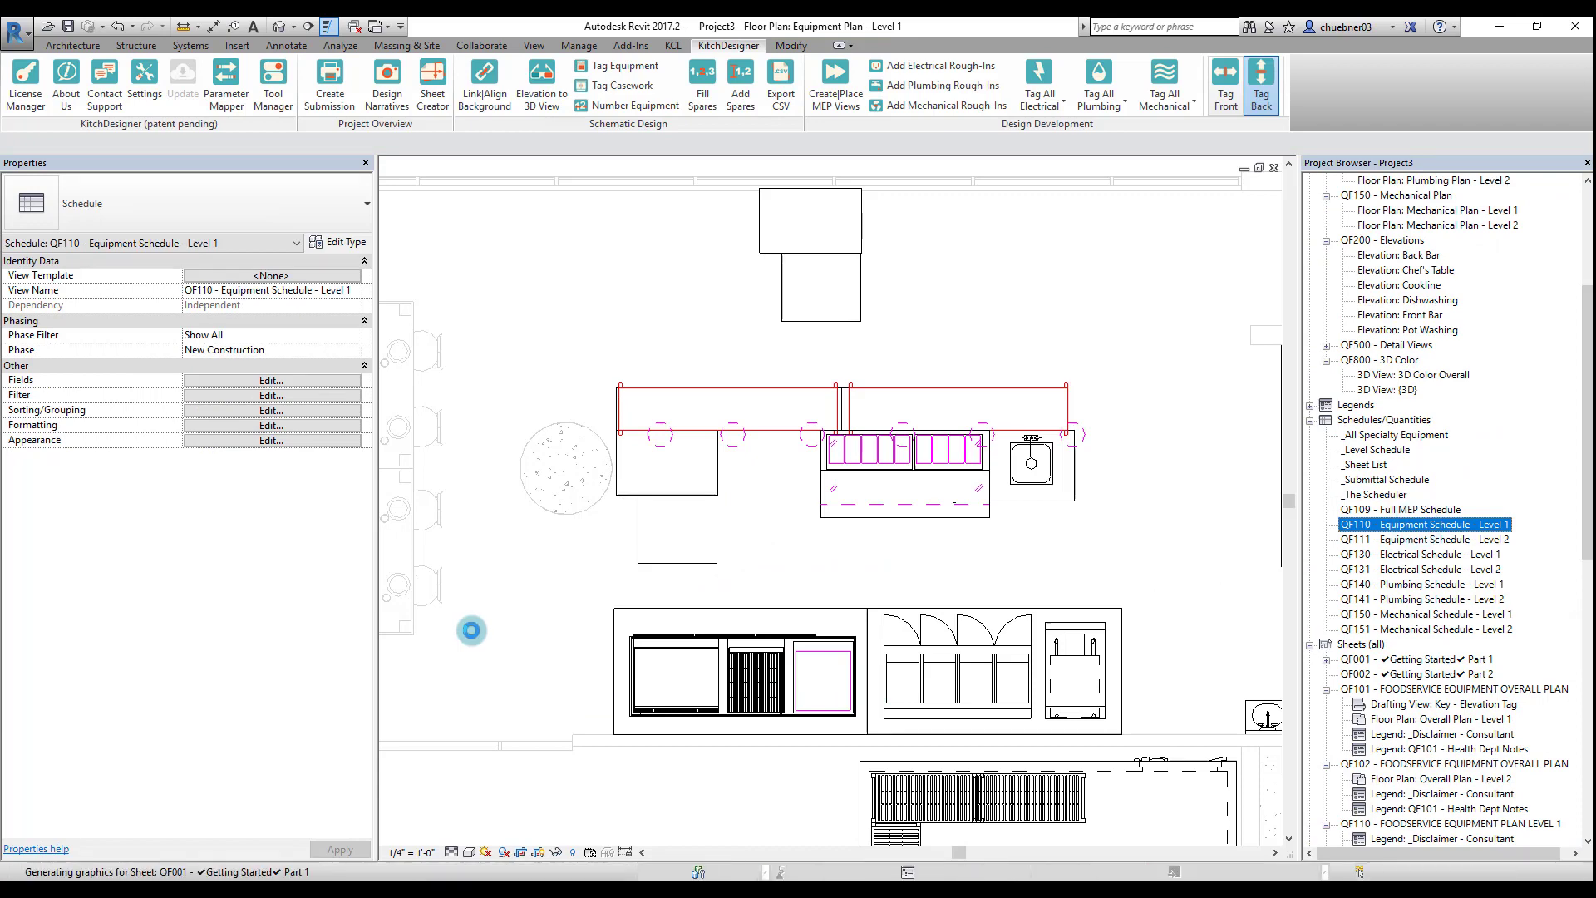
{"action": "left_click", "coordinate": [818, 554]}
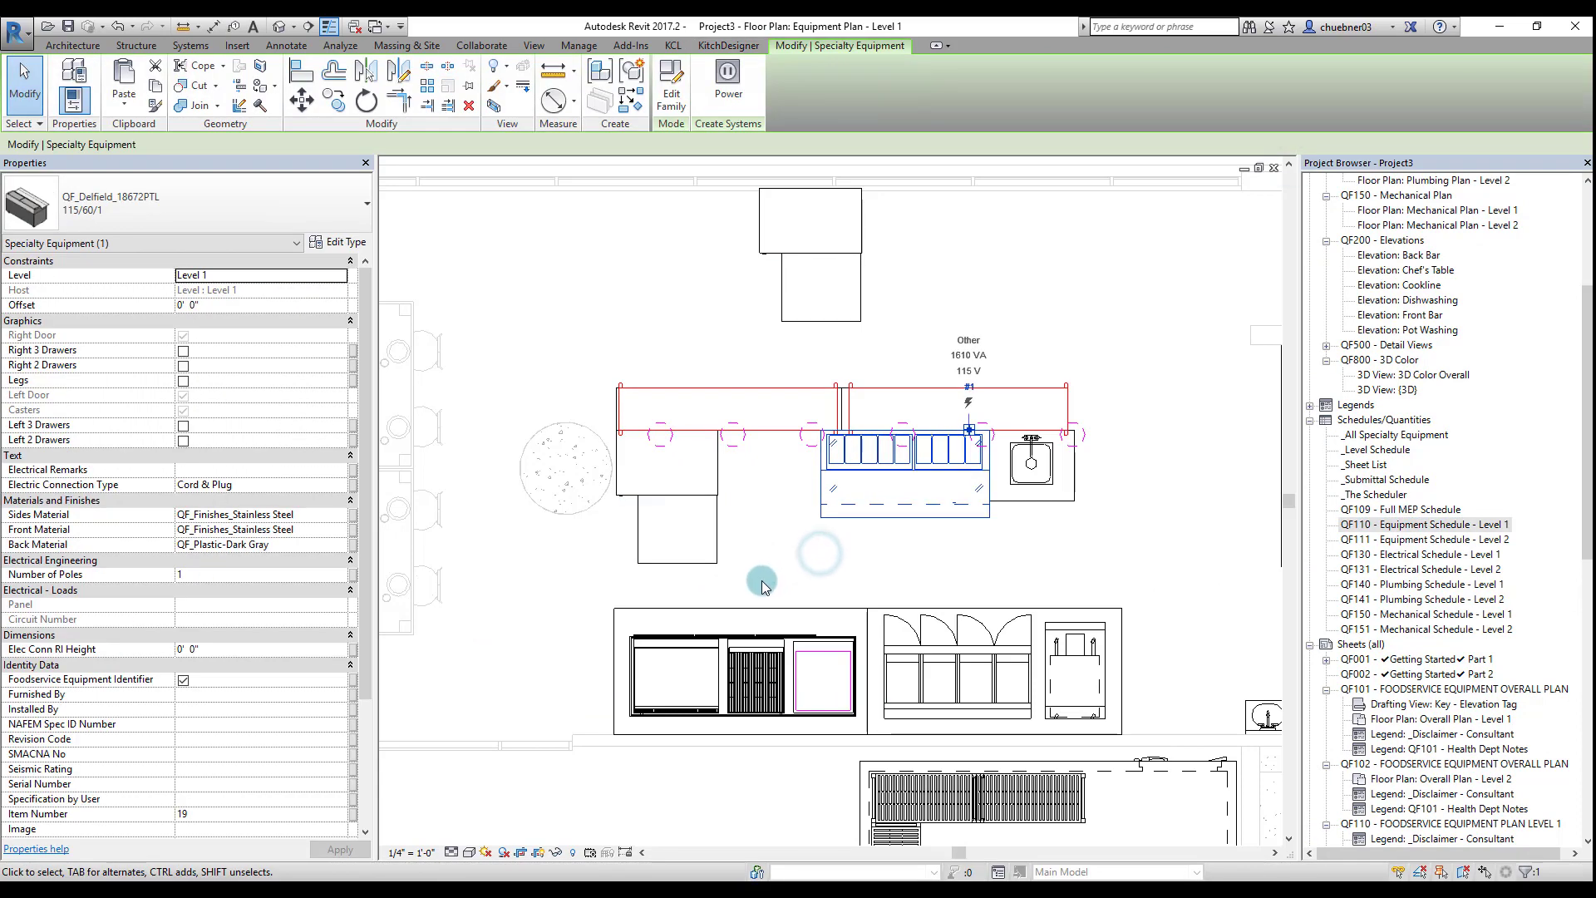